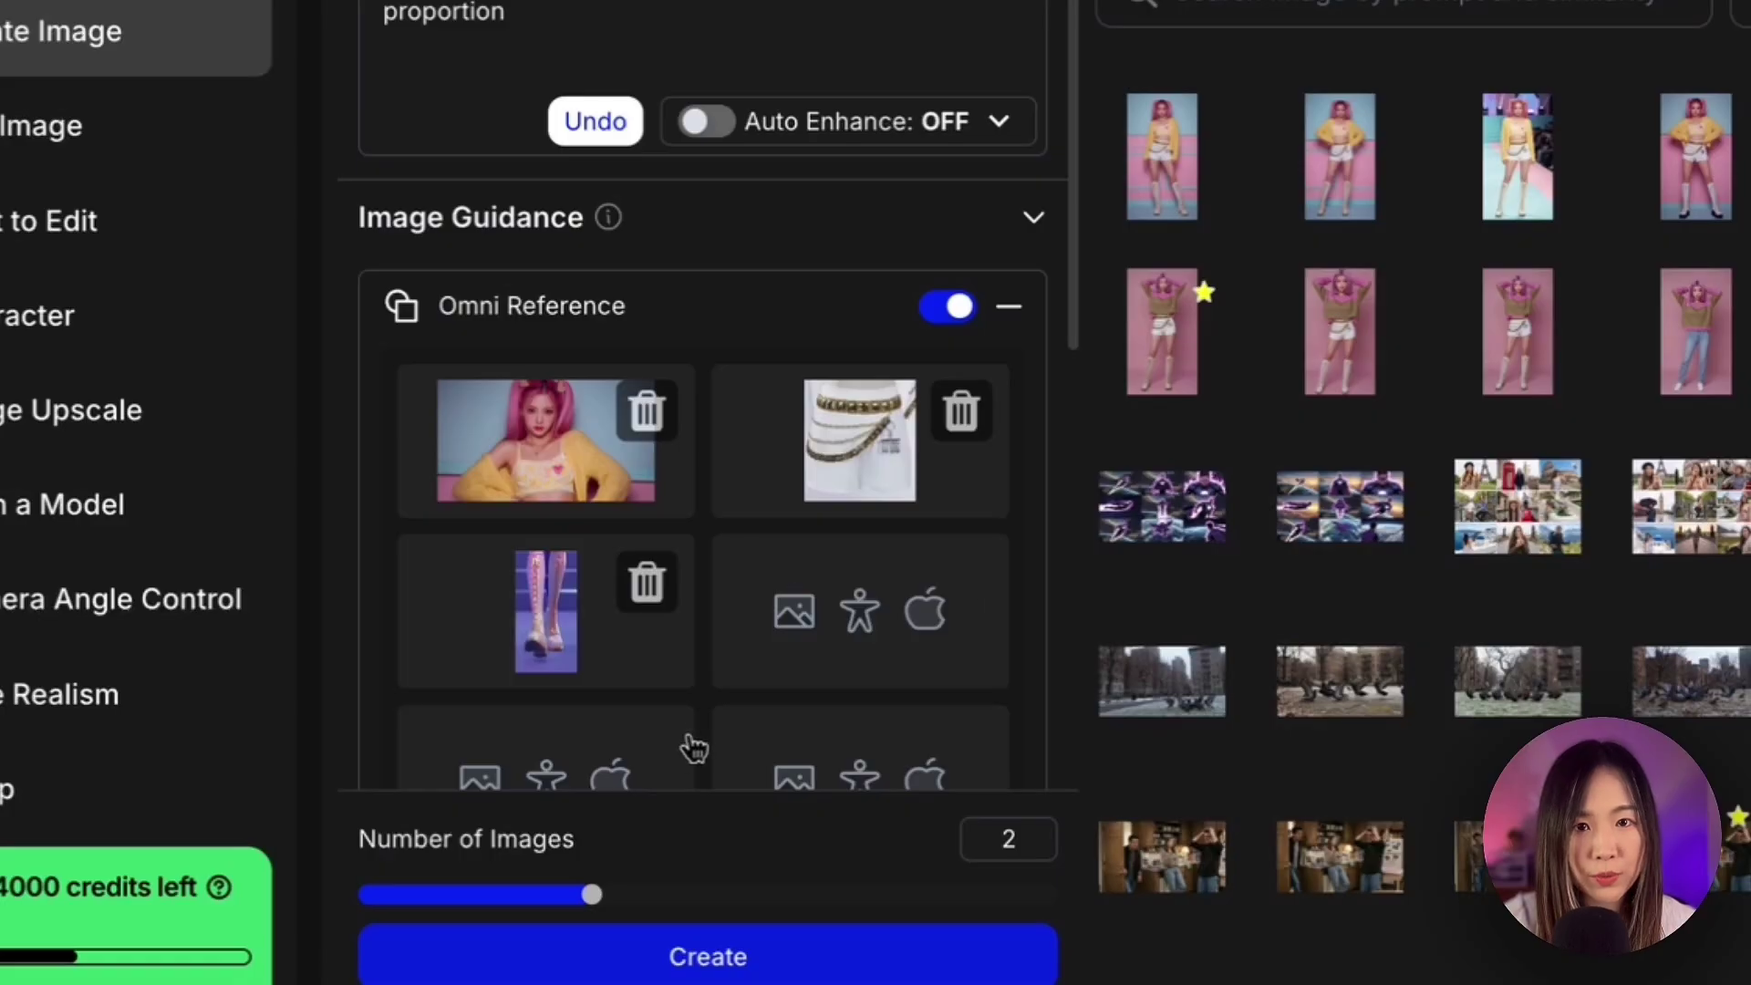
# Review the full body shot prompt and reference images, set the size to Mobile (9:16), and generate the images
pyautogui.scroll(3, 688, 727)
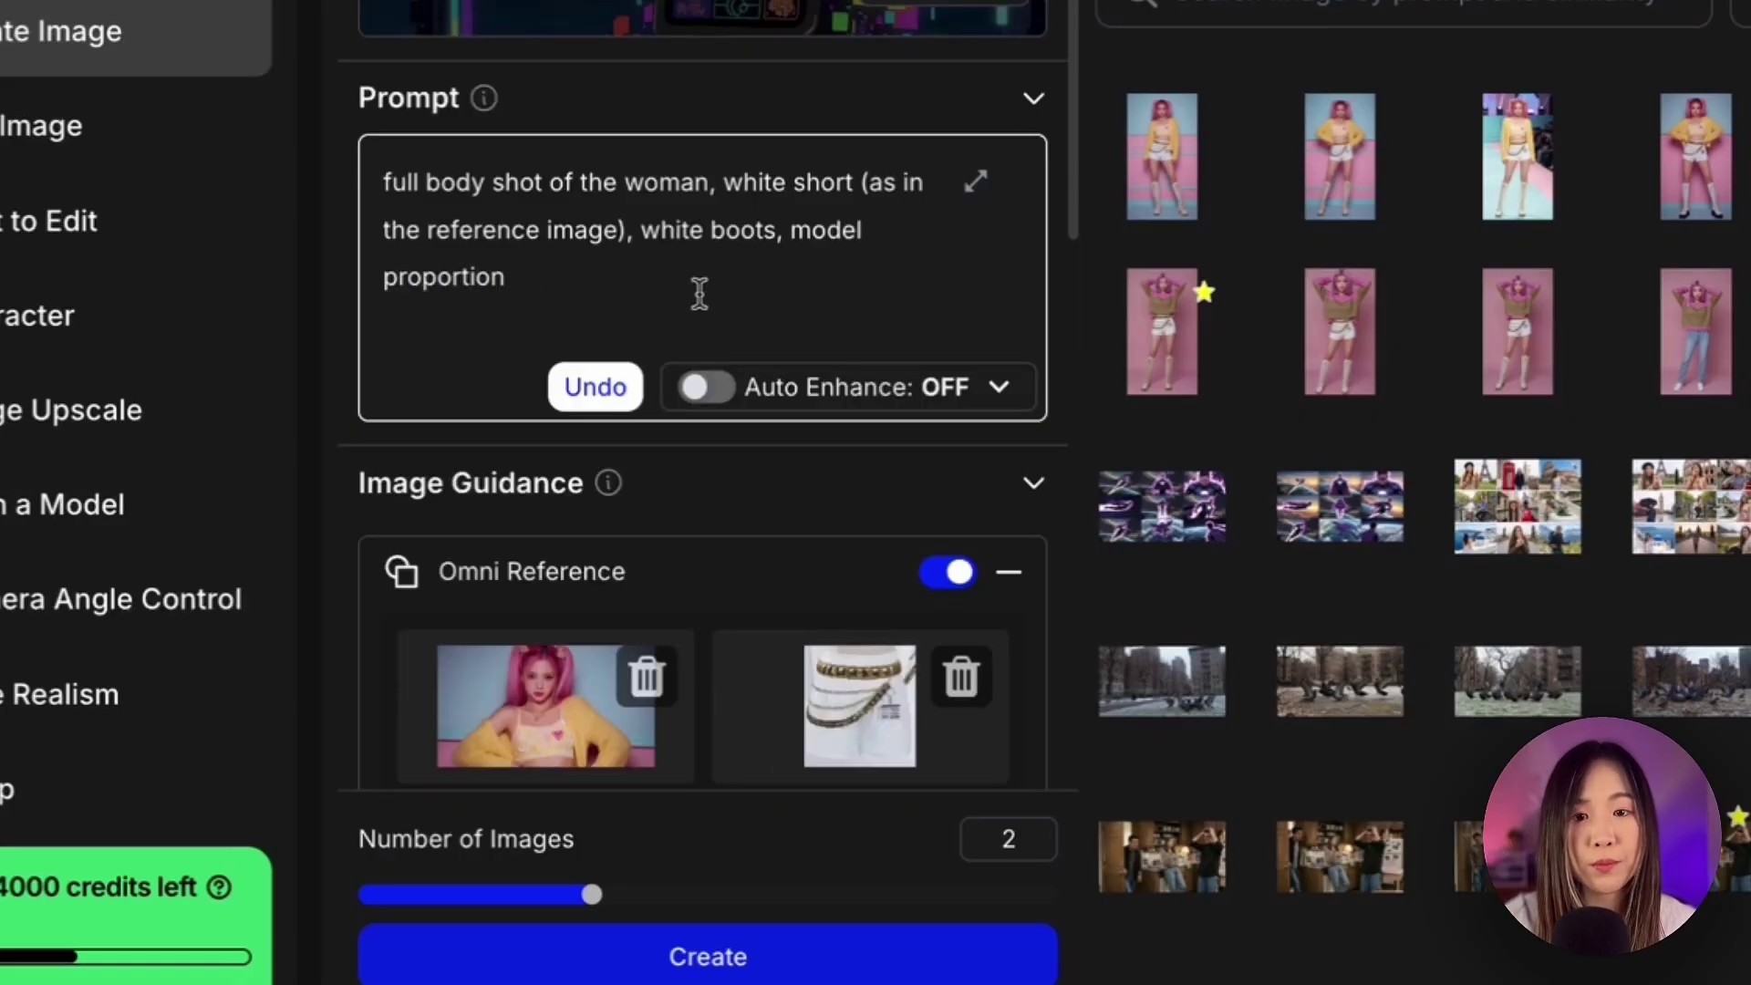
pyautogui.scroll(-1, 699, 294)
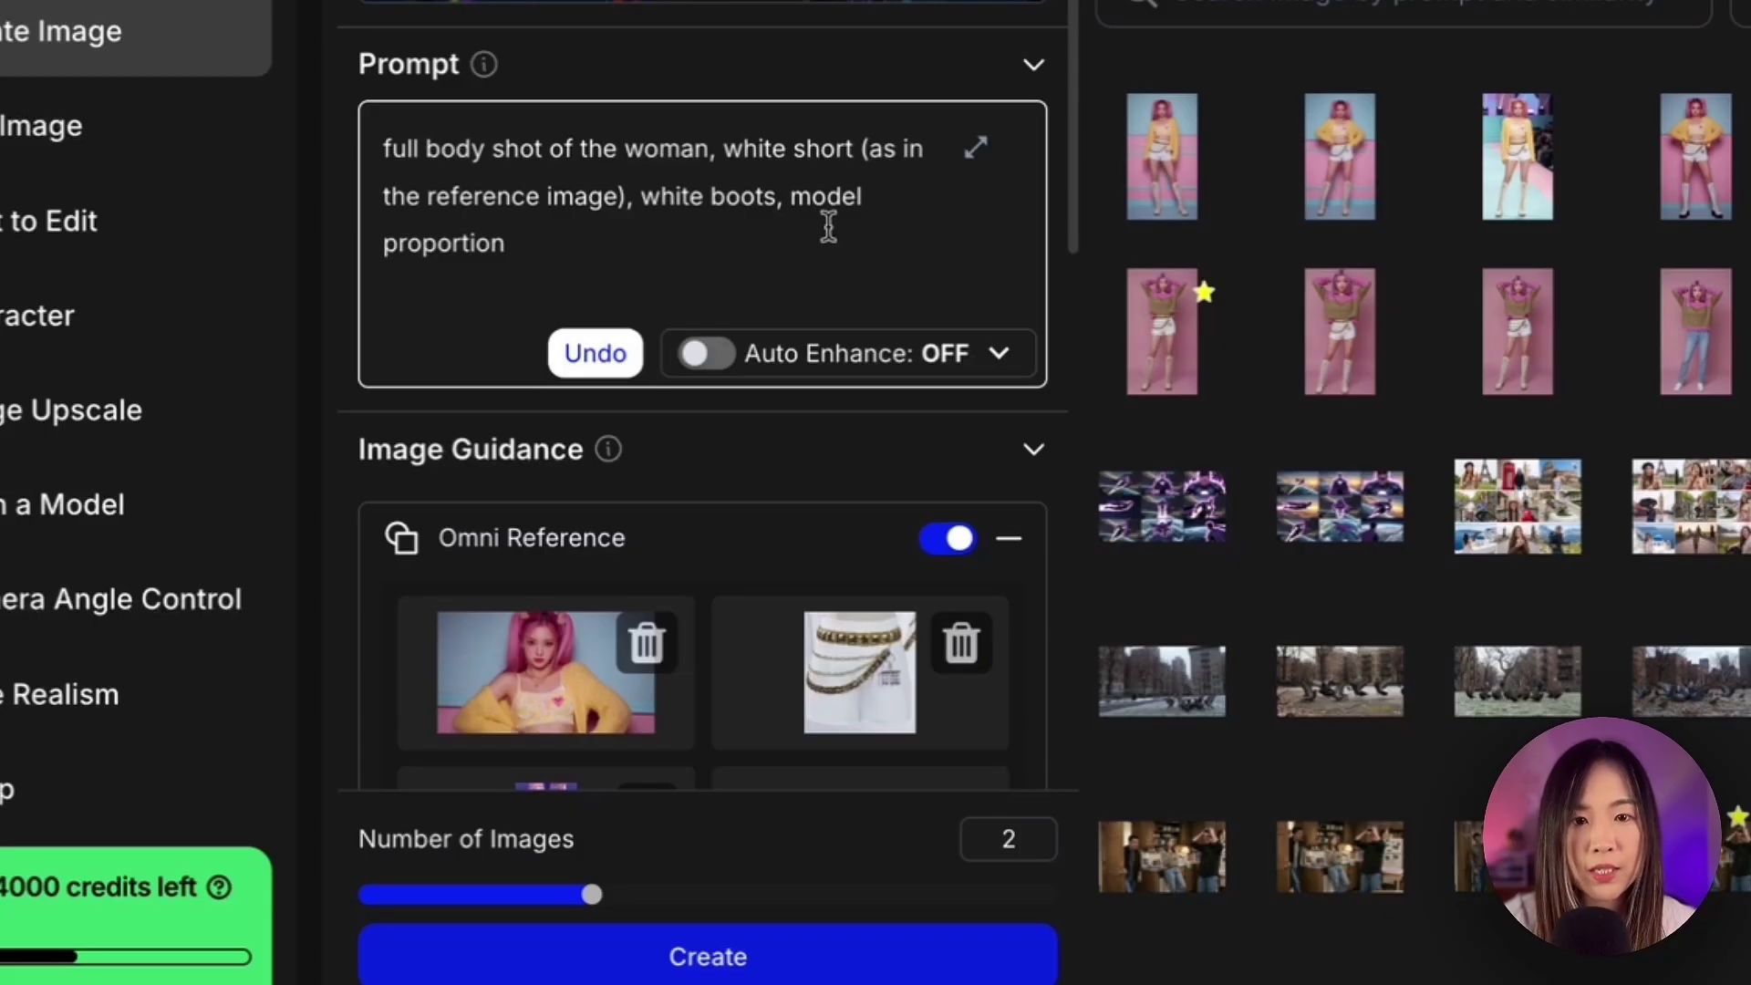
pyautogui.scroll(-10, 757, 690)
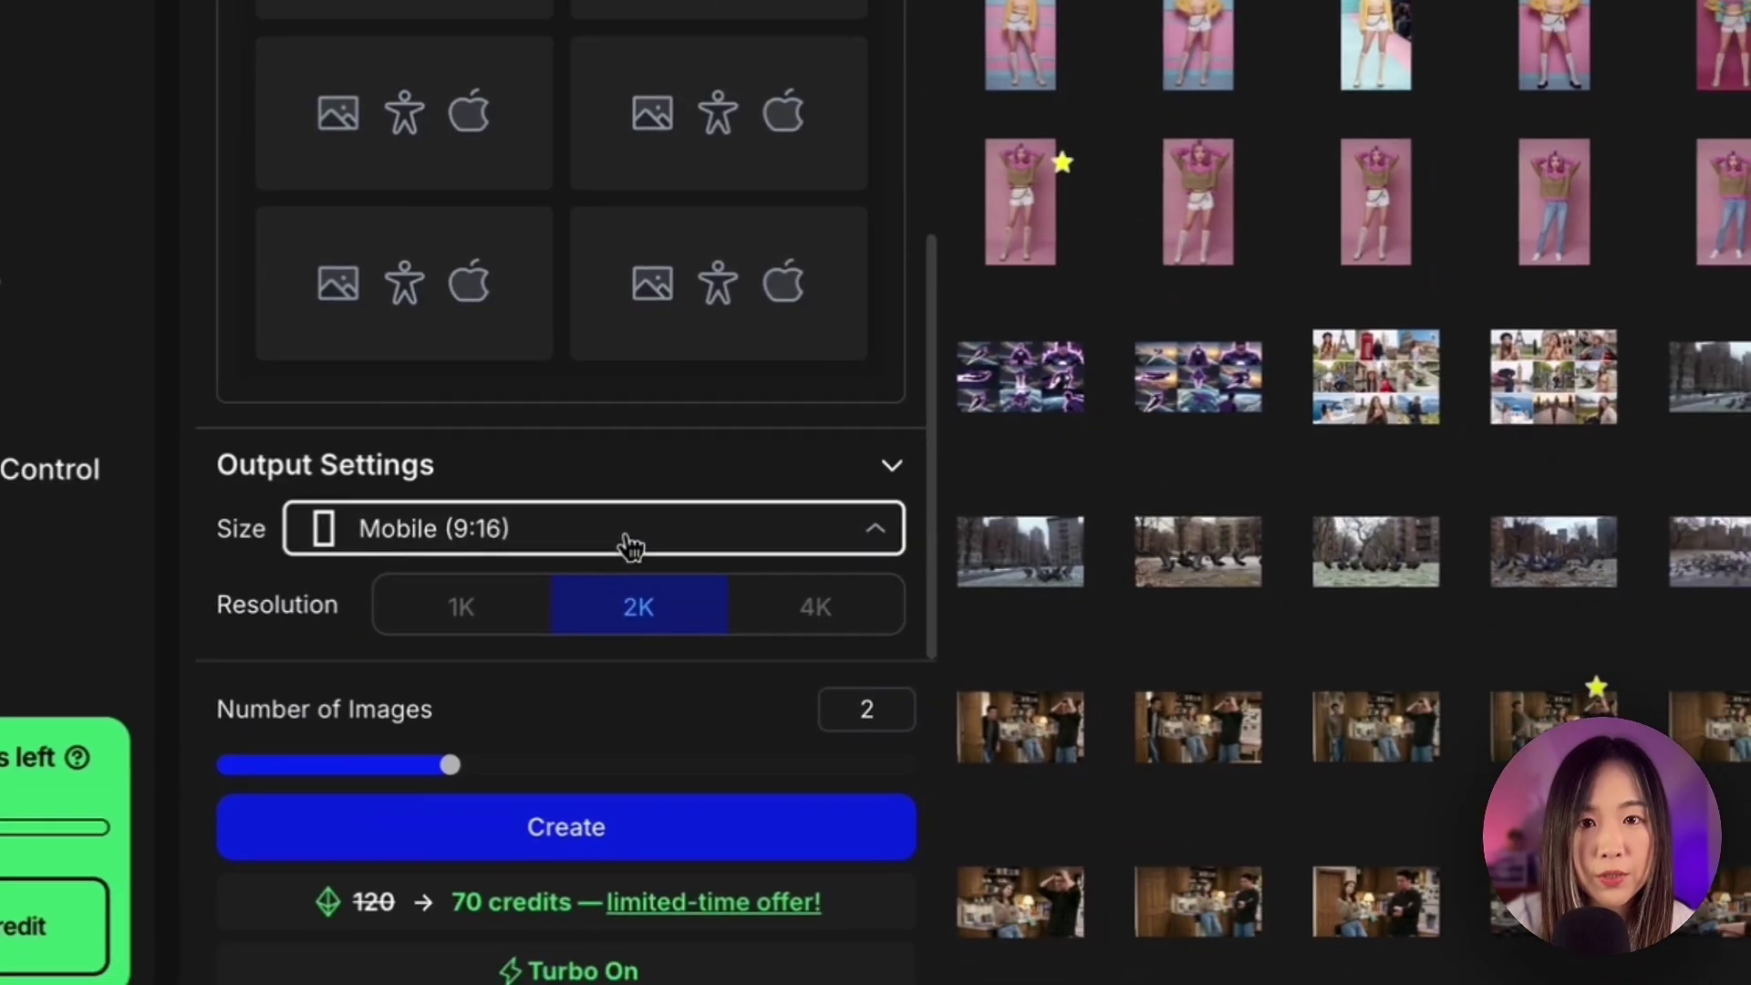
pyautogui.click(772, 676)
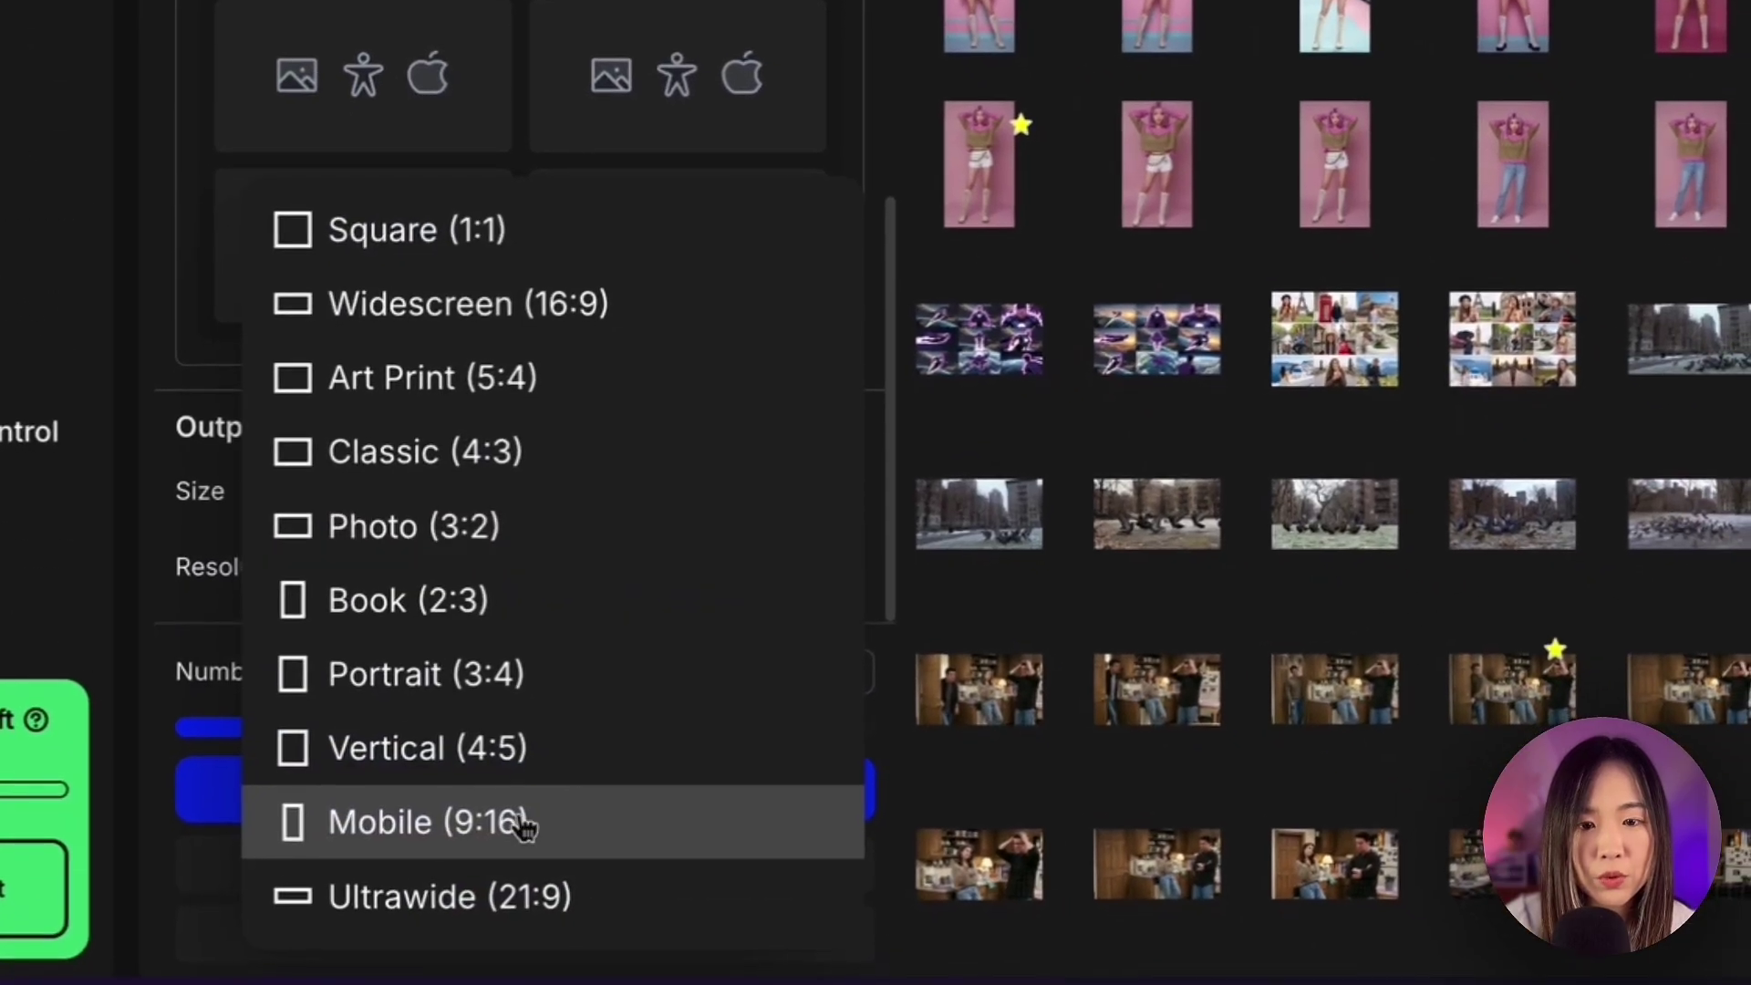
pyautogui.click(525, 823)
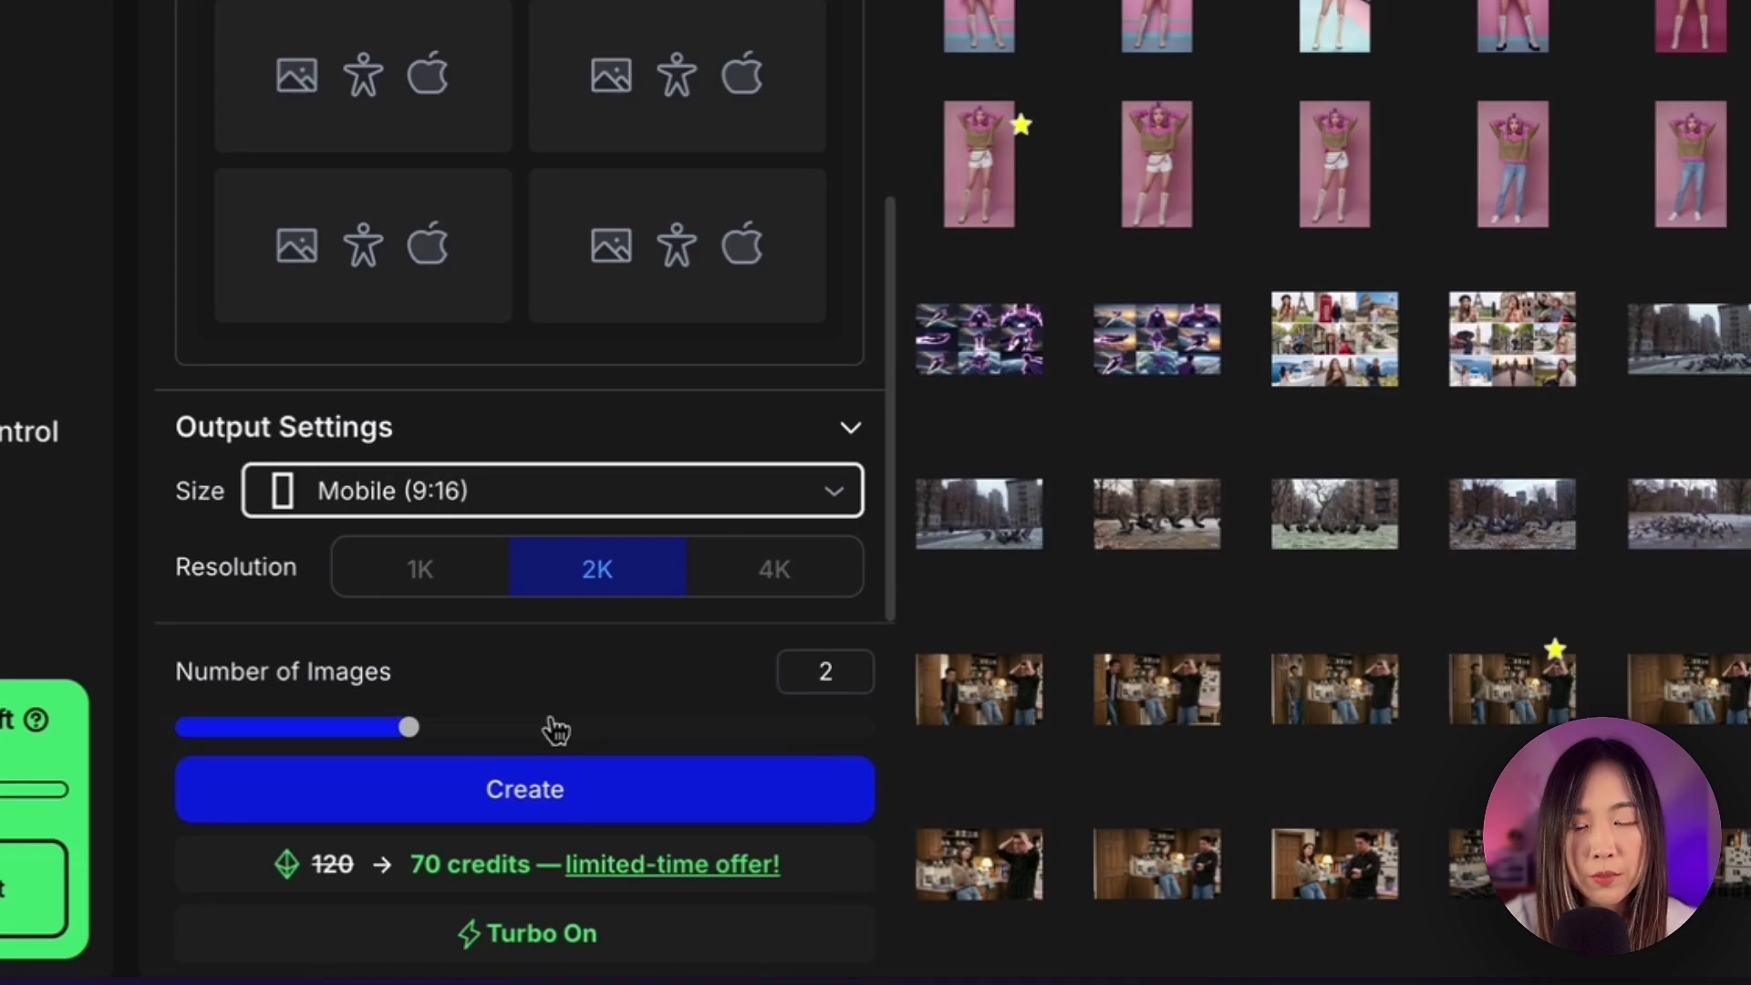
pyautogui.click(503, 794)
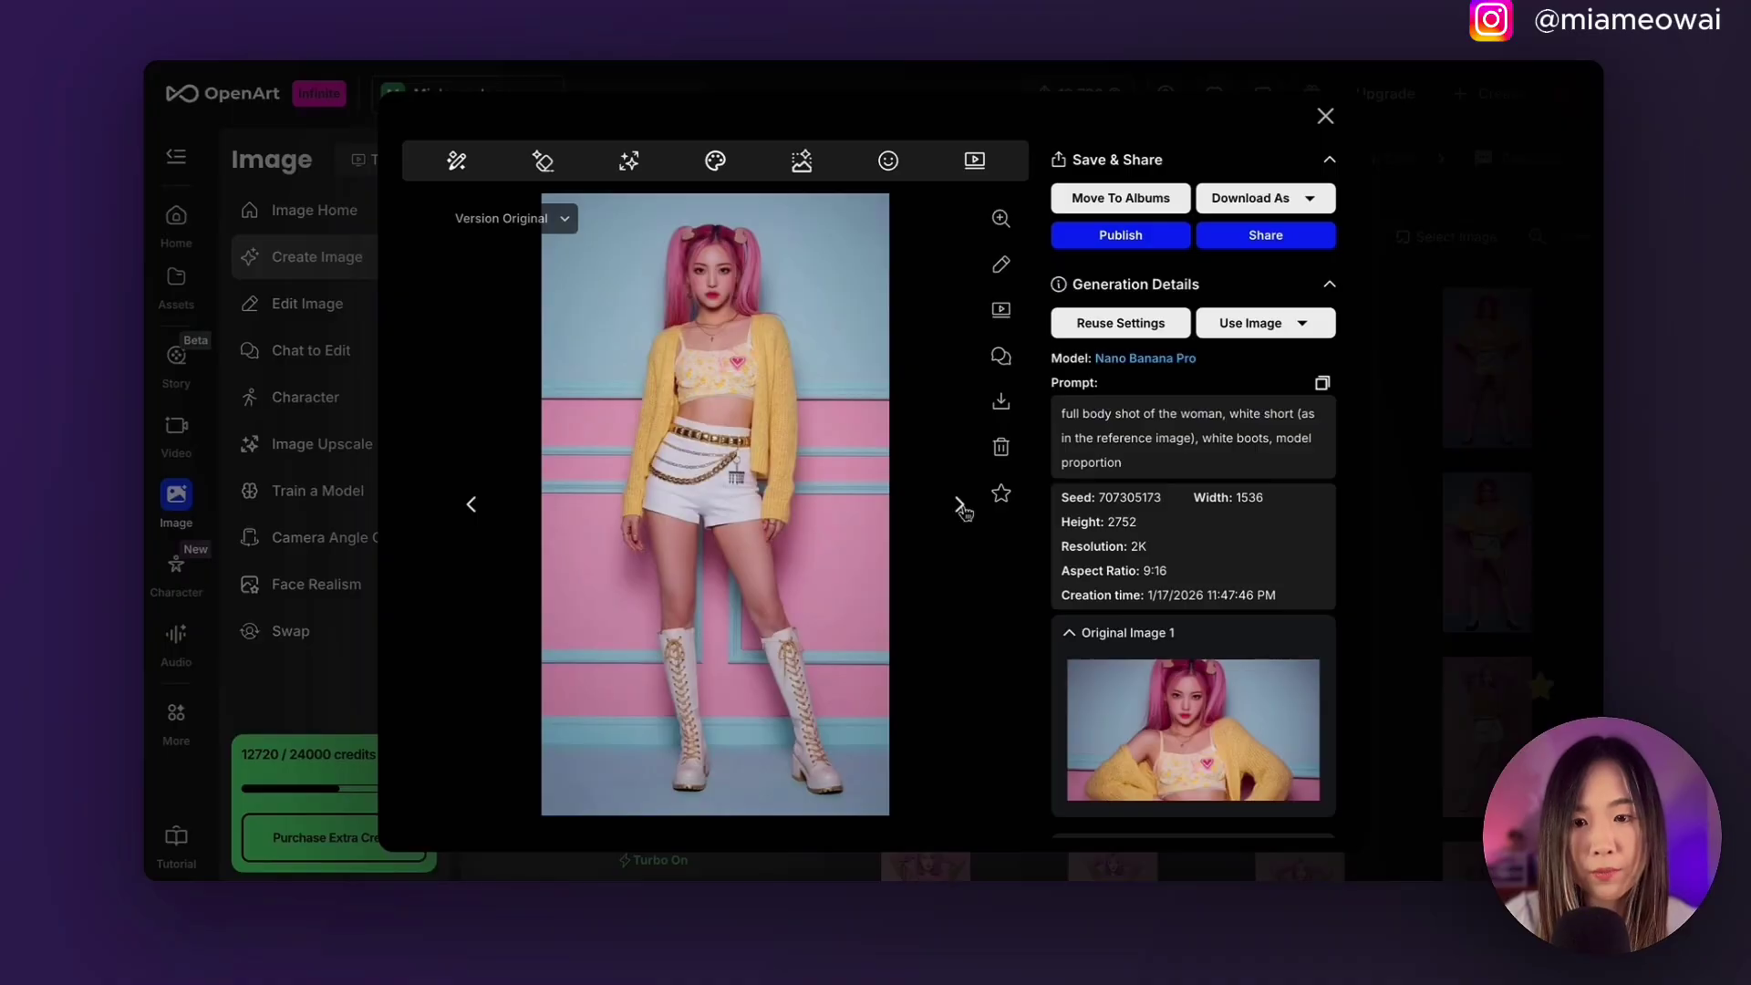
# Browse the generated full body images and compare the characters' outfits, belts and boots
pyautogui.click(960, 505)
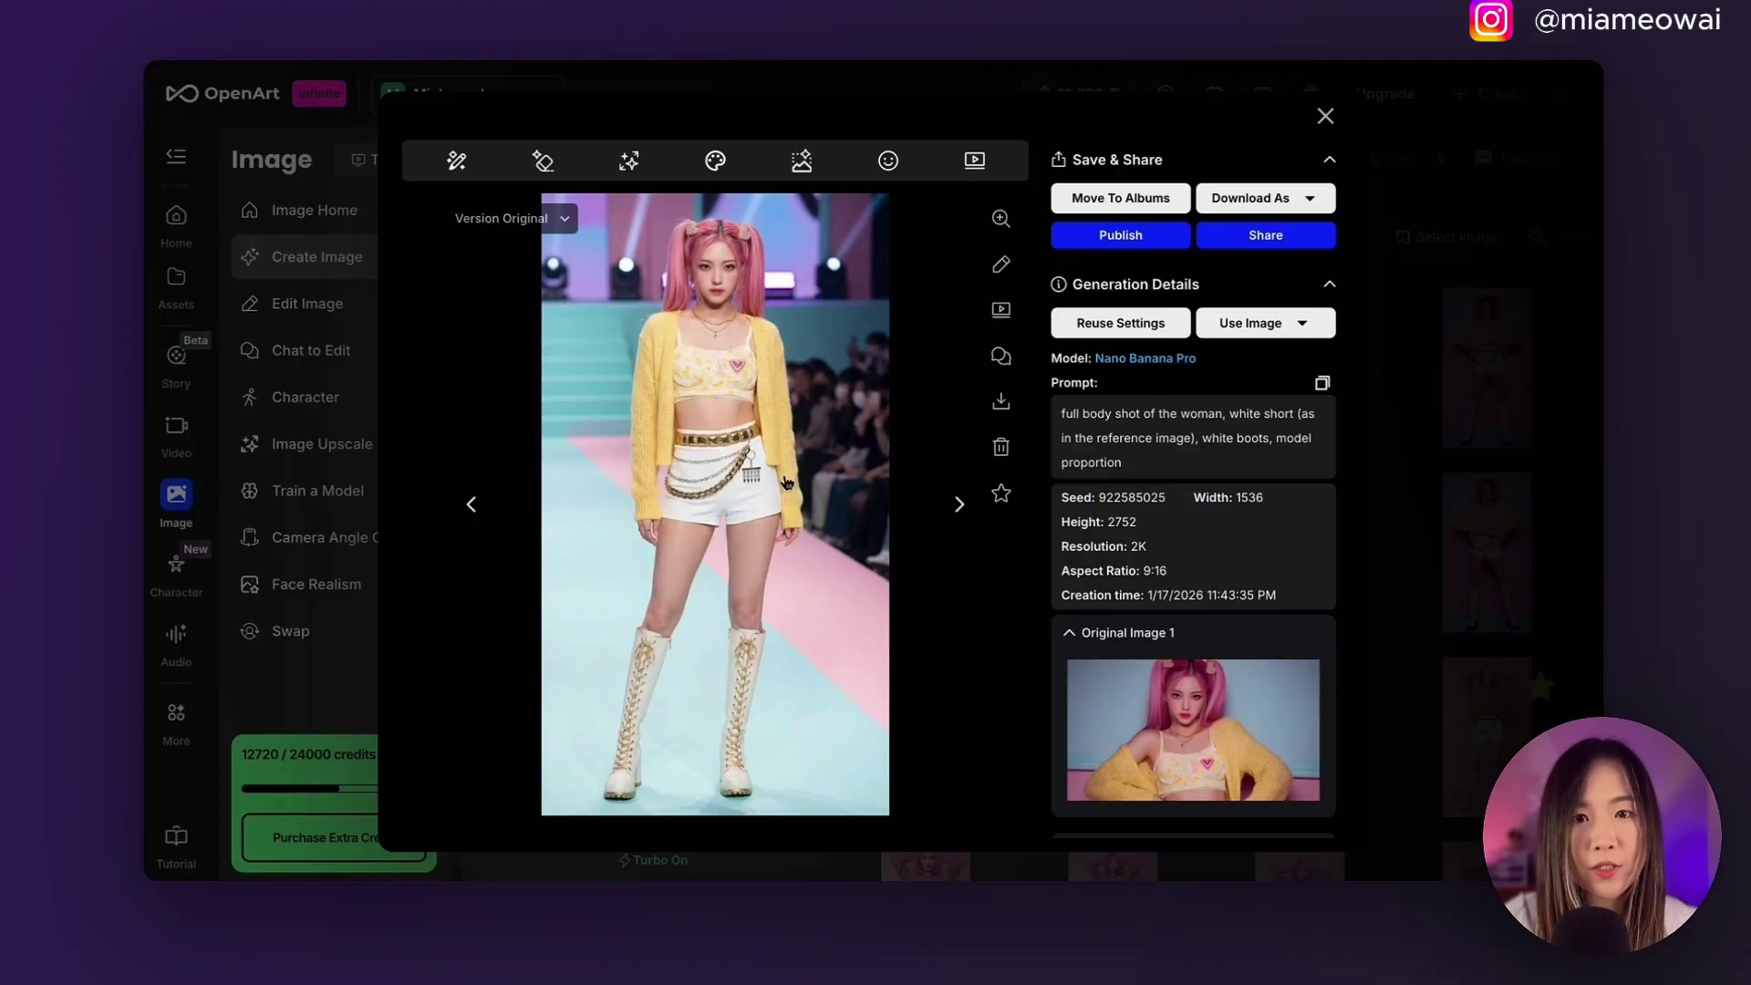
pyautogui.scroll(-1, 817, 492)
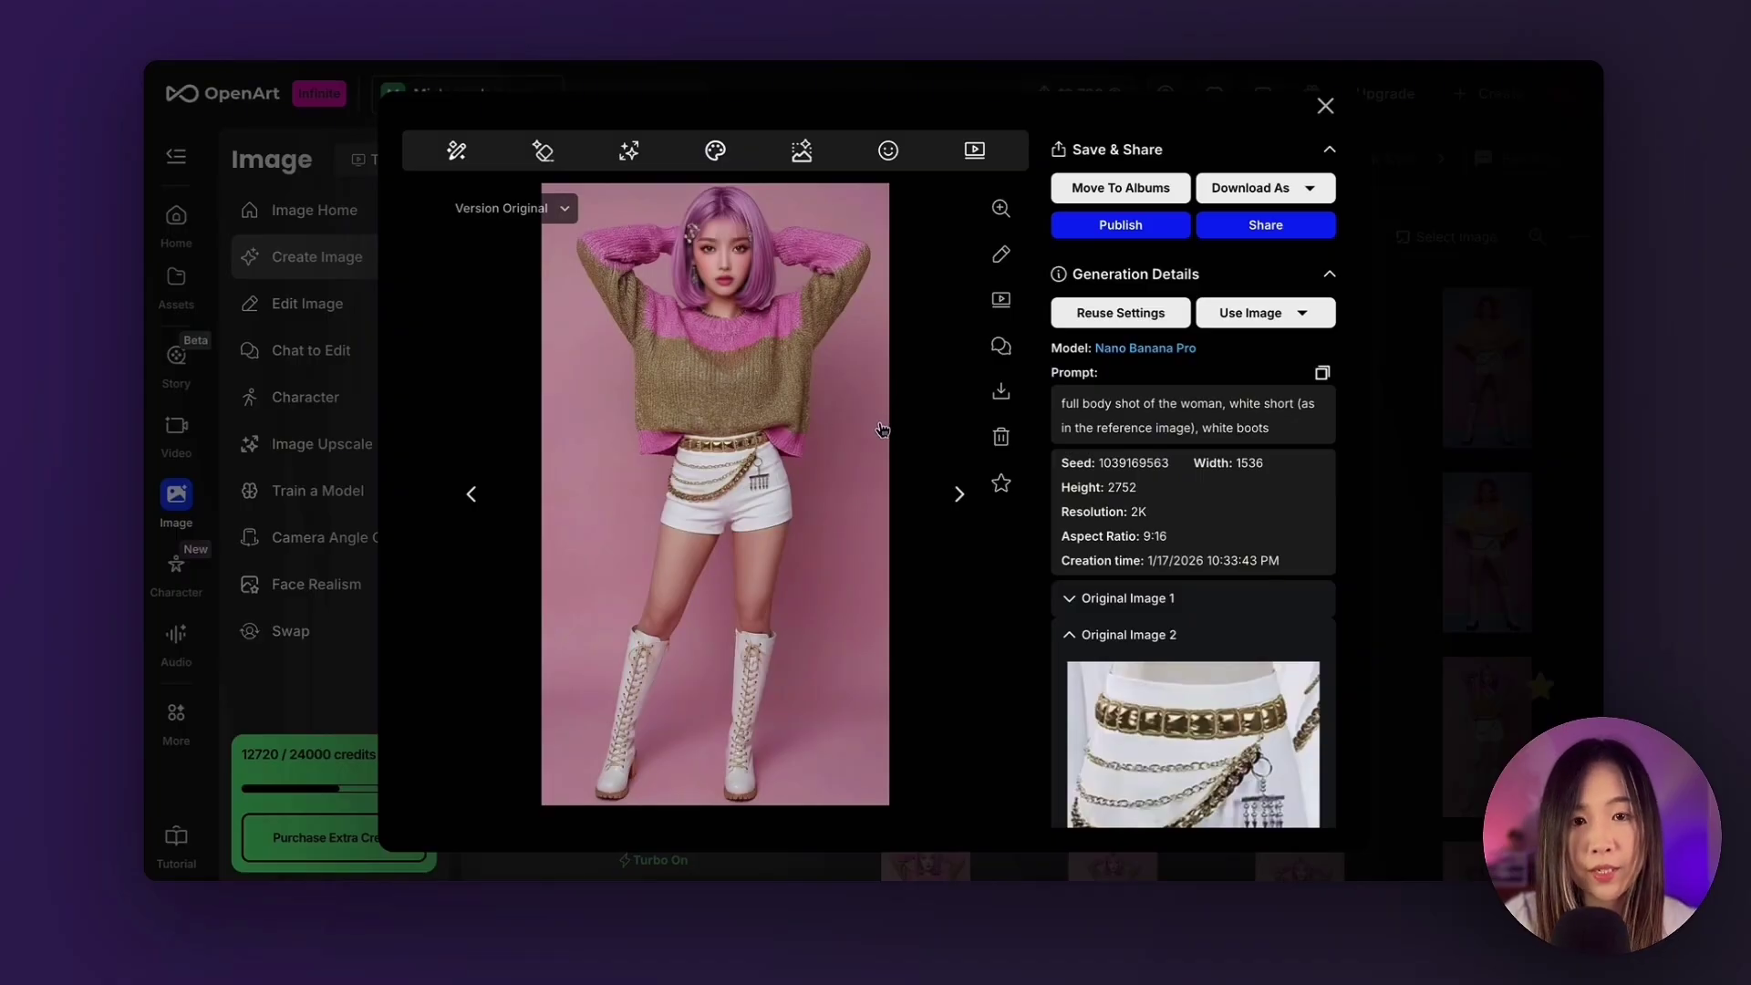
pyautogui.click(958, 497)
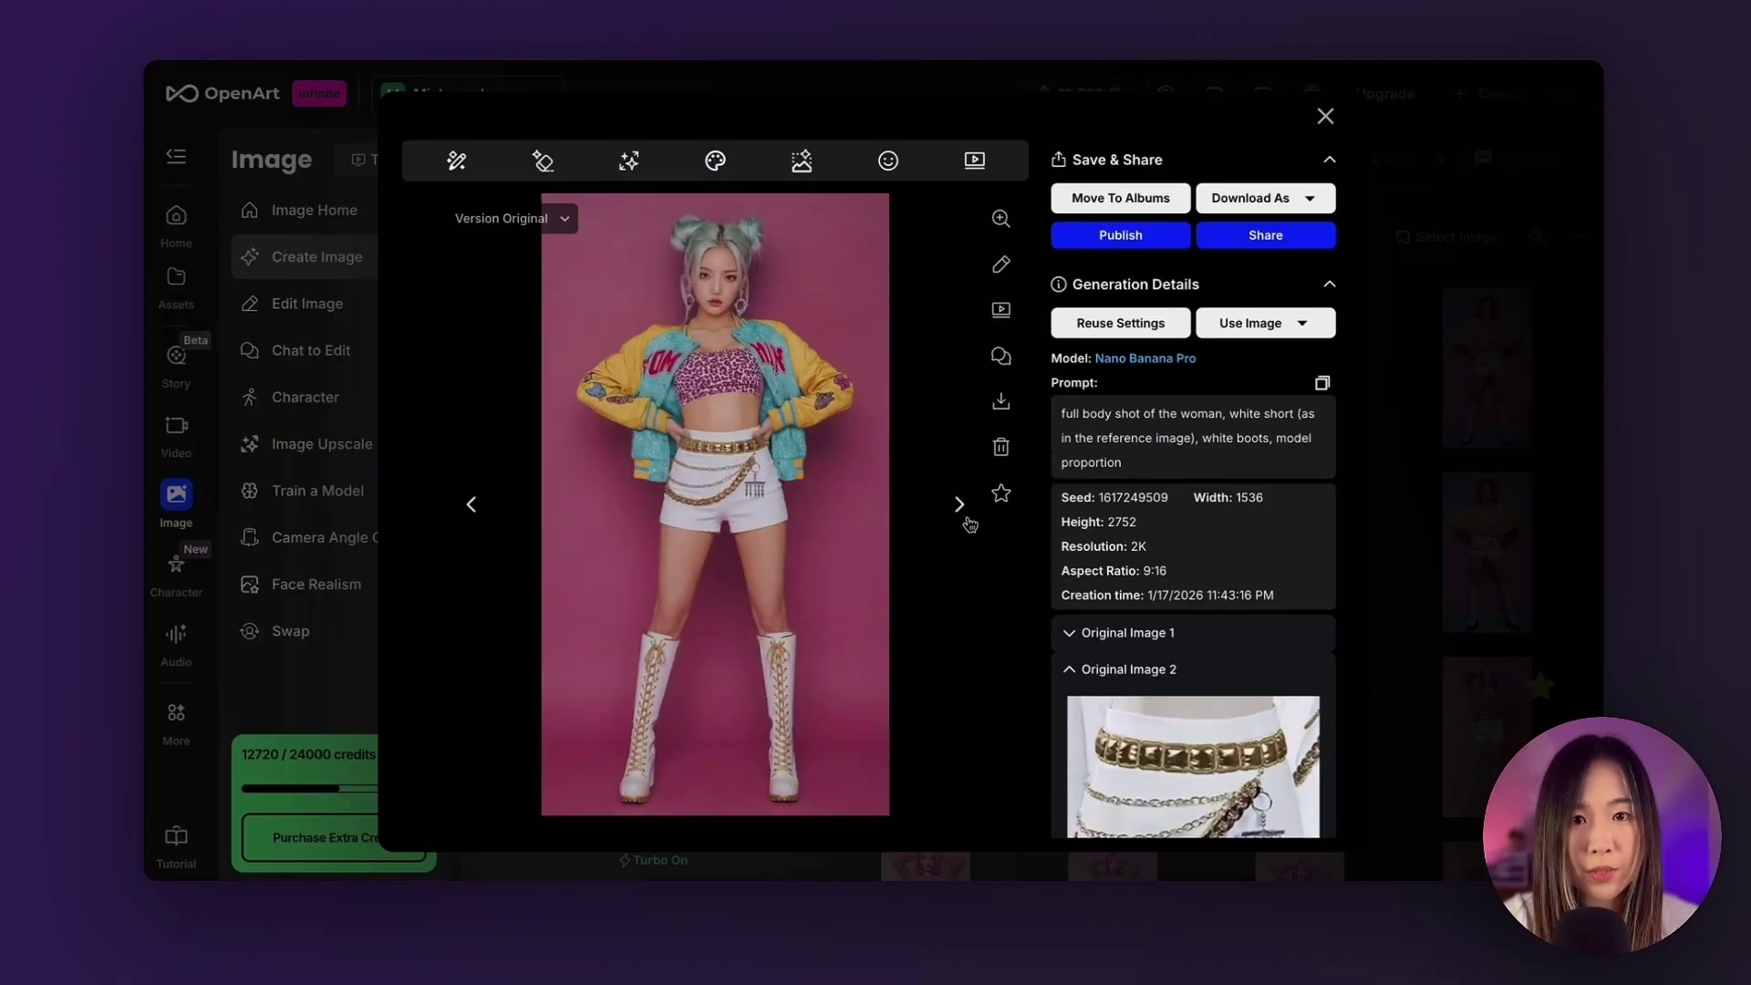
pyautogui.click(969, 520)
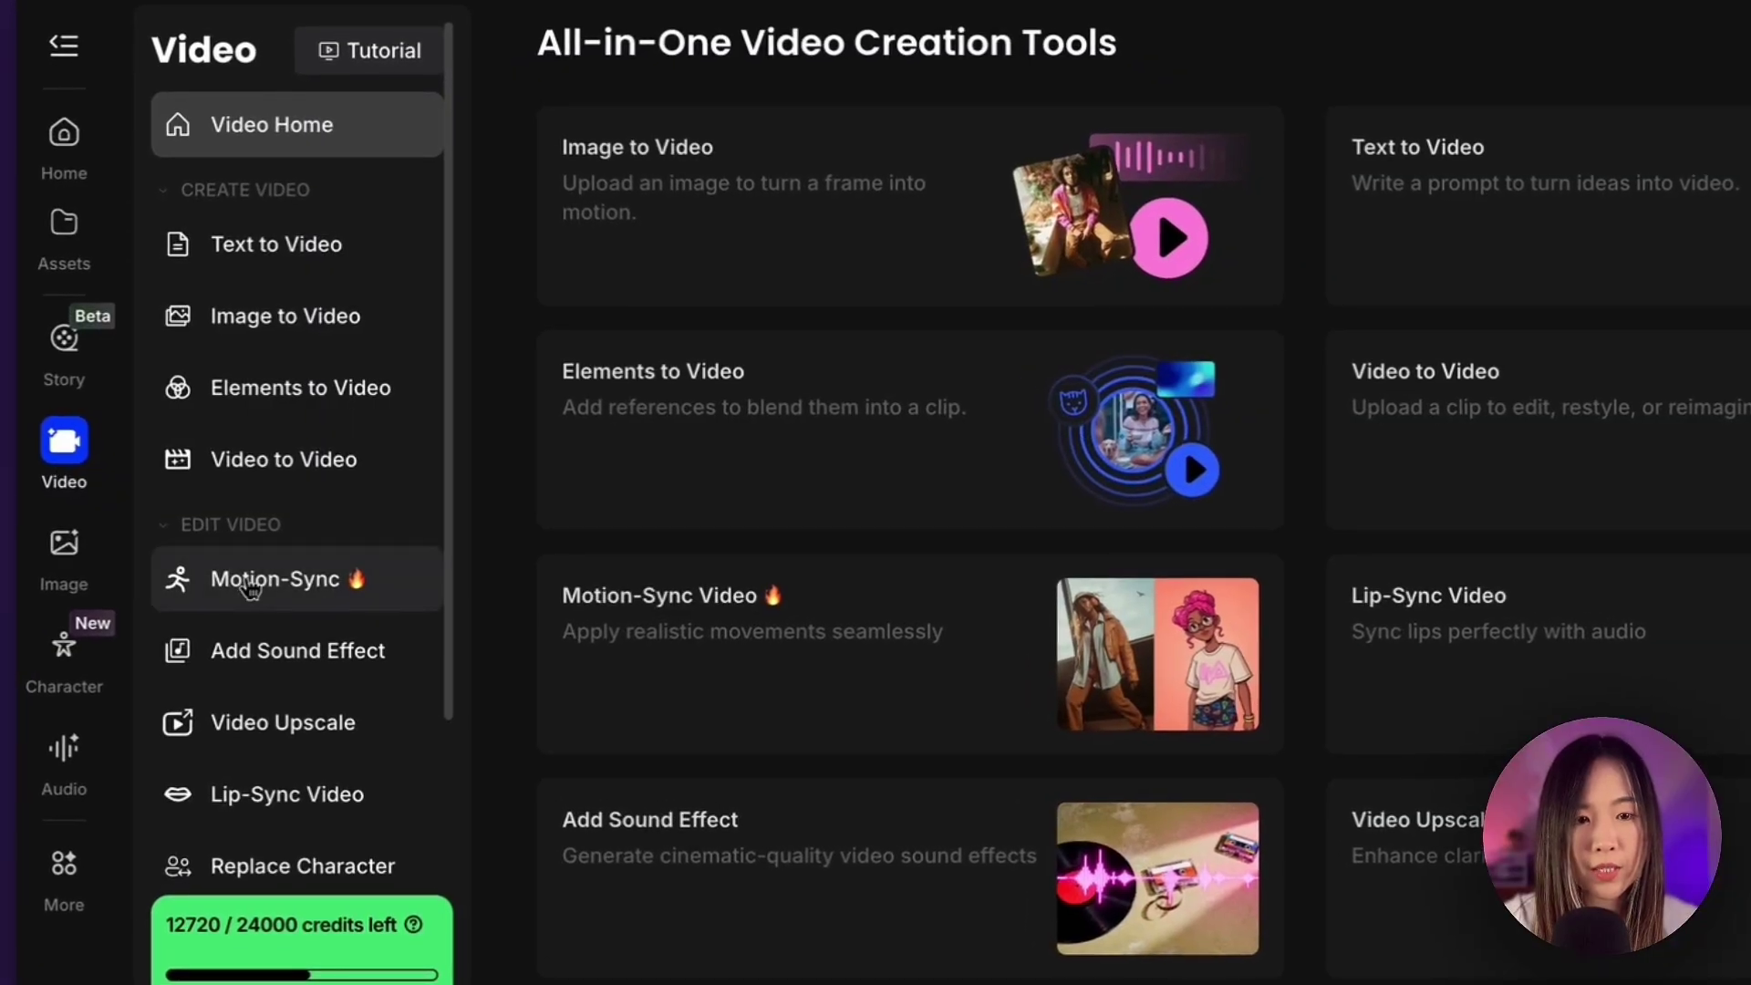
# Open the Motion-Sync video tool with the Kling 2.6 model and use the generated runway image as the character
pyautogui.click(249, 588)
pyautogui.click(697, 220)
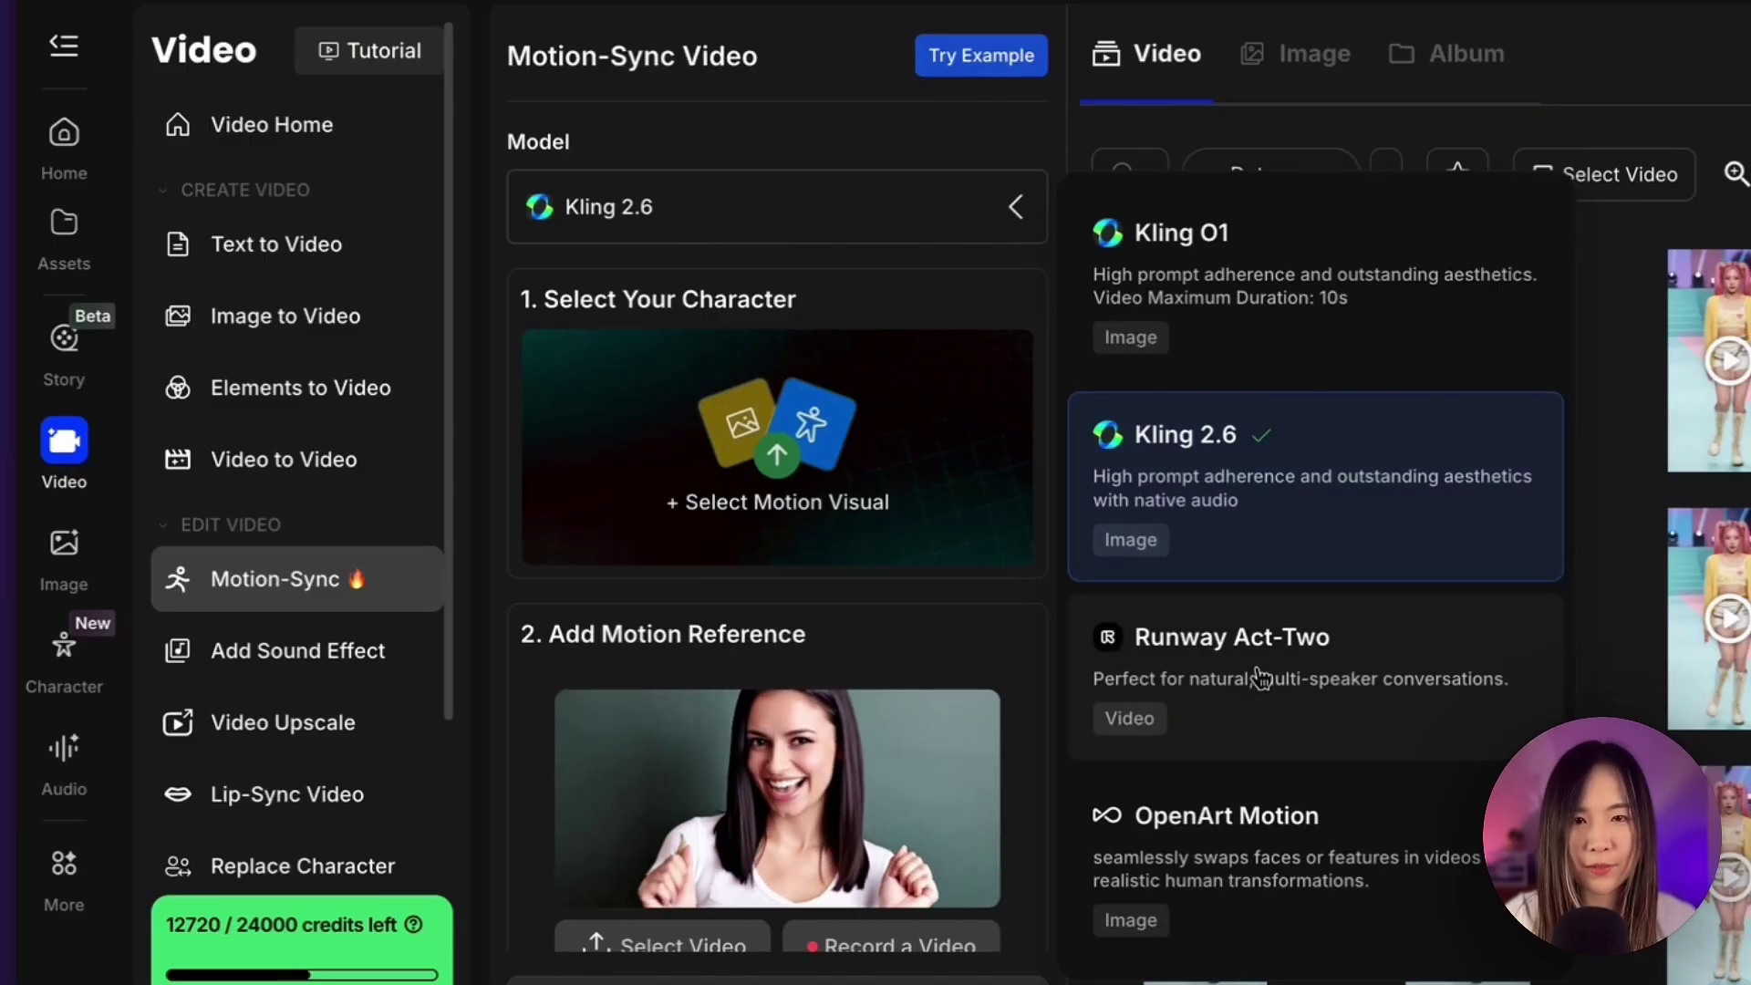
pyautogui.moveTo(764, 463)
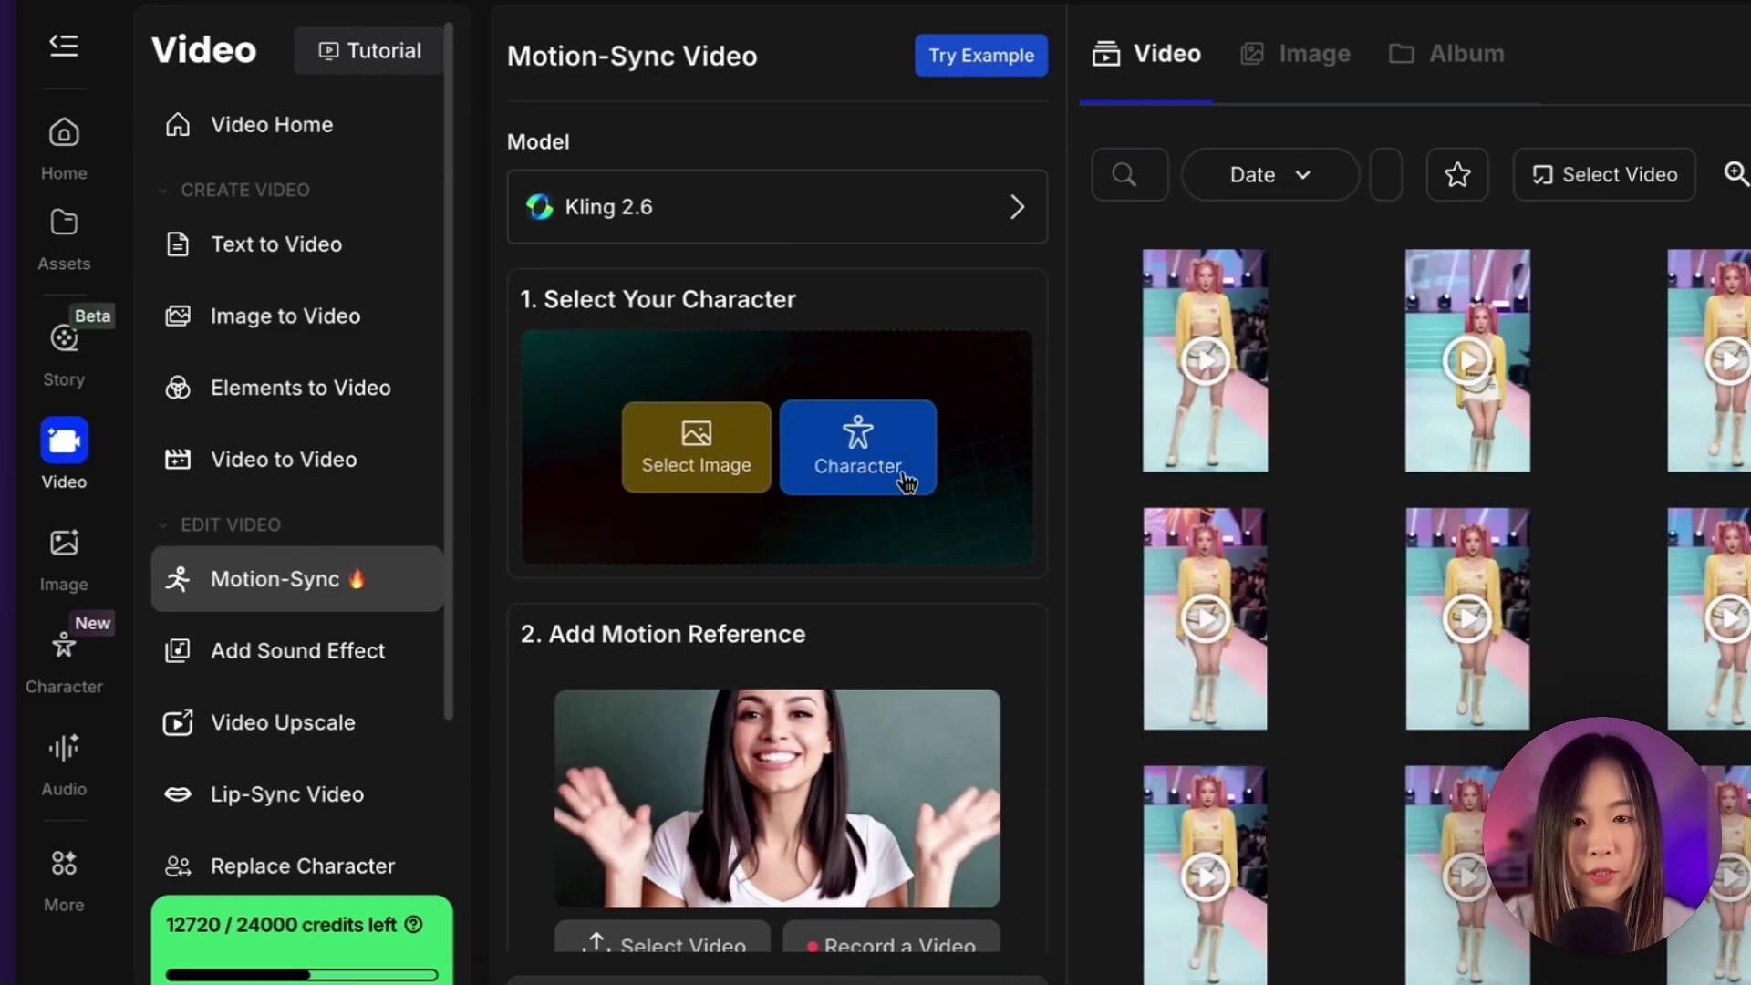
pyautogui.click(874, 467)
pyautogui.moveTo(1705, 365); pyautogui.dragTo(739, 387)
# Add the outdoor dance video as the motion reference and review the original sound, motion reference control and video mode settings
pyautogui.scroll(-2, 985, 415)
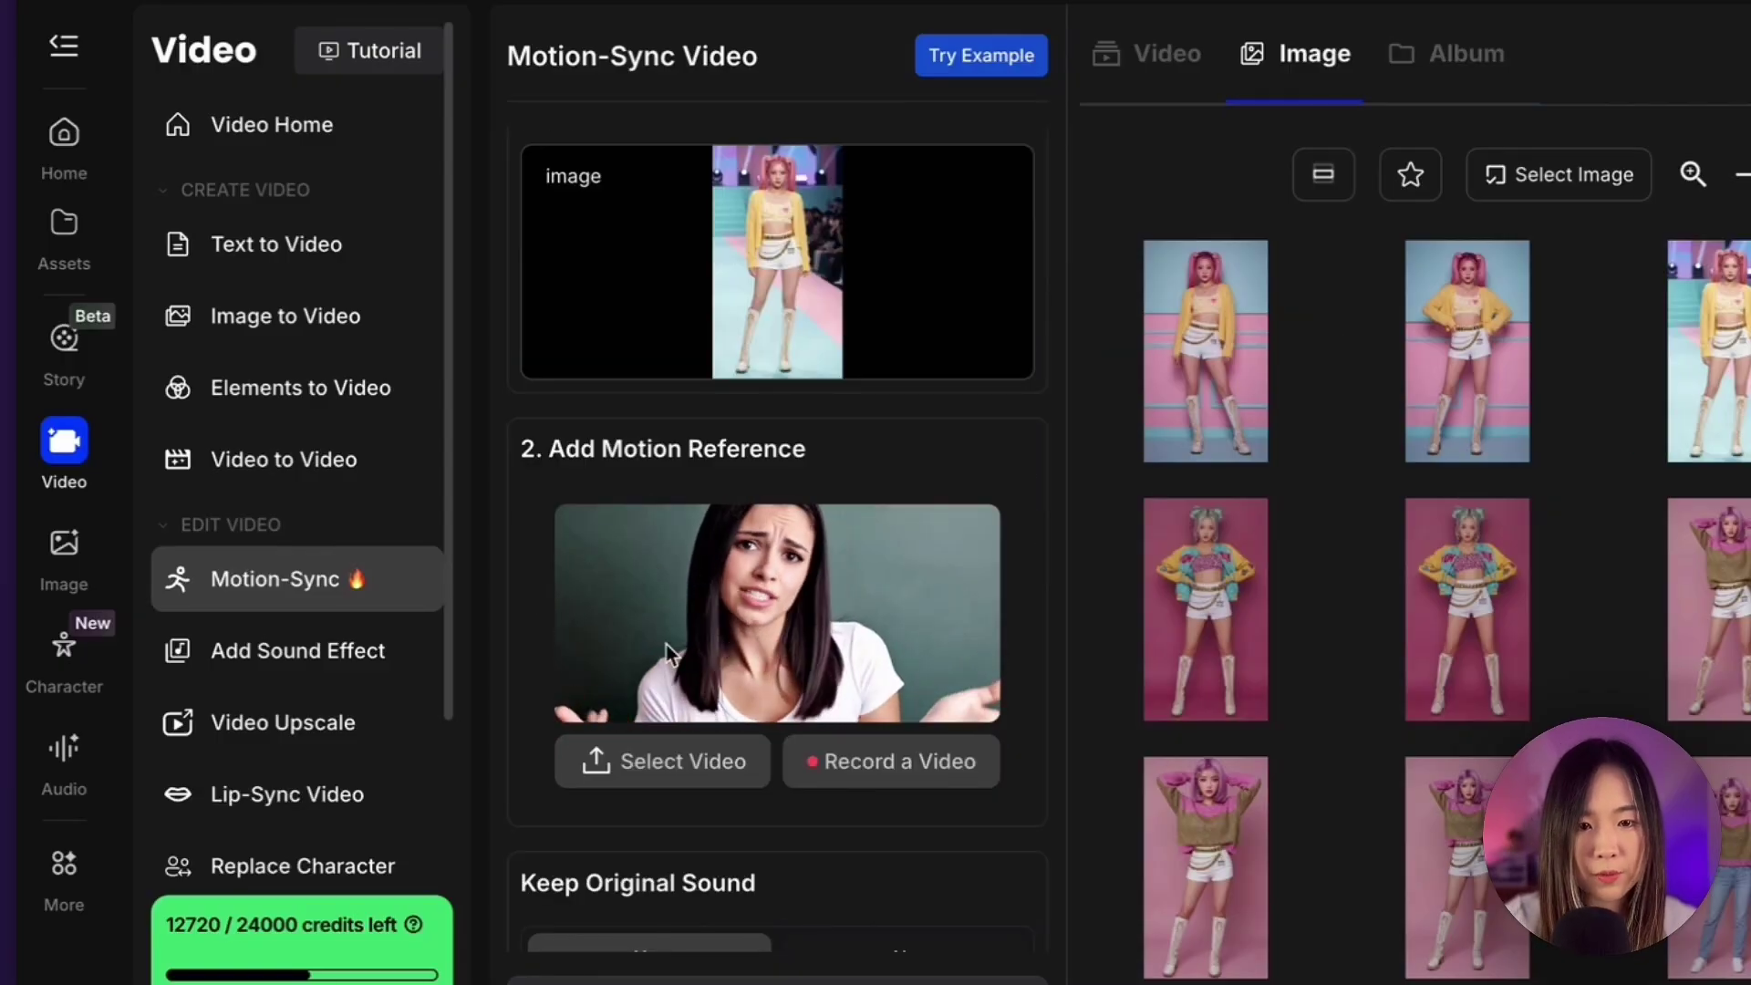
pyautogui.click(680, 761)
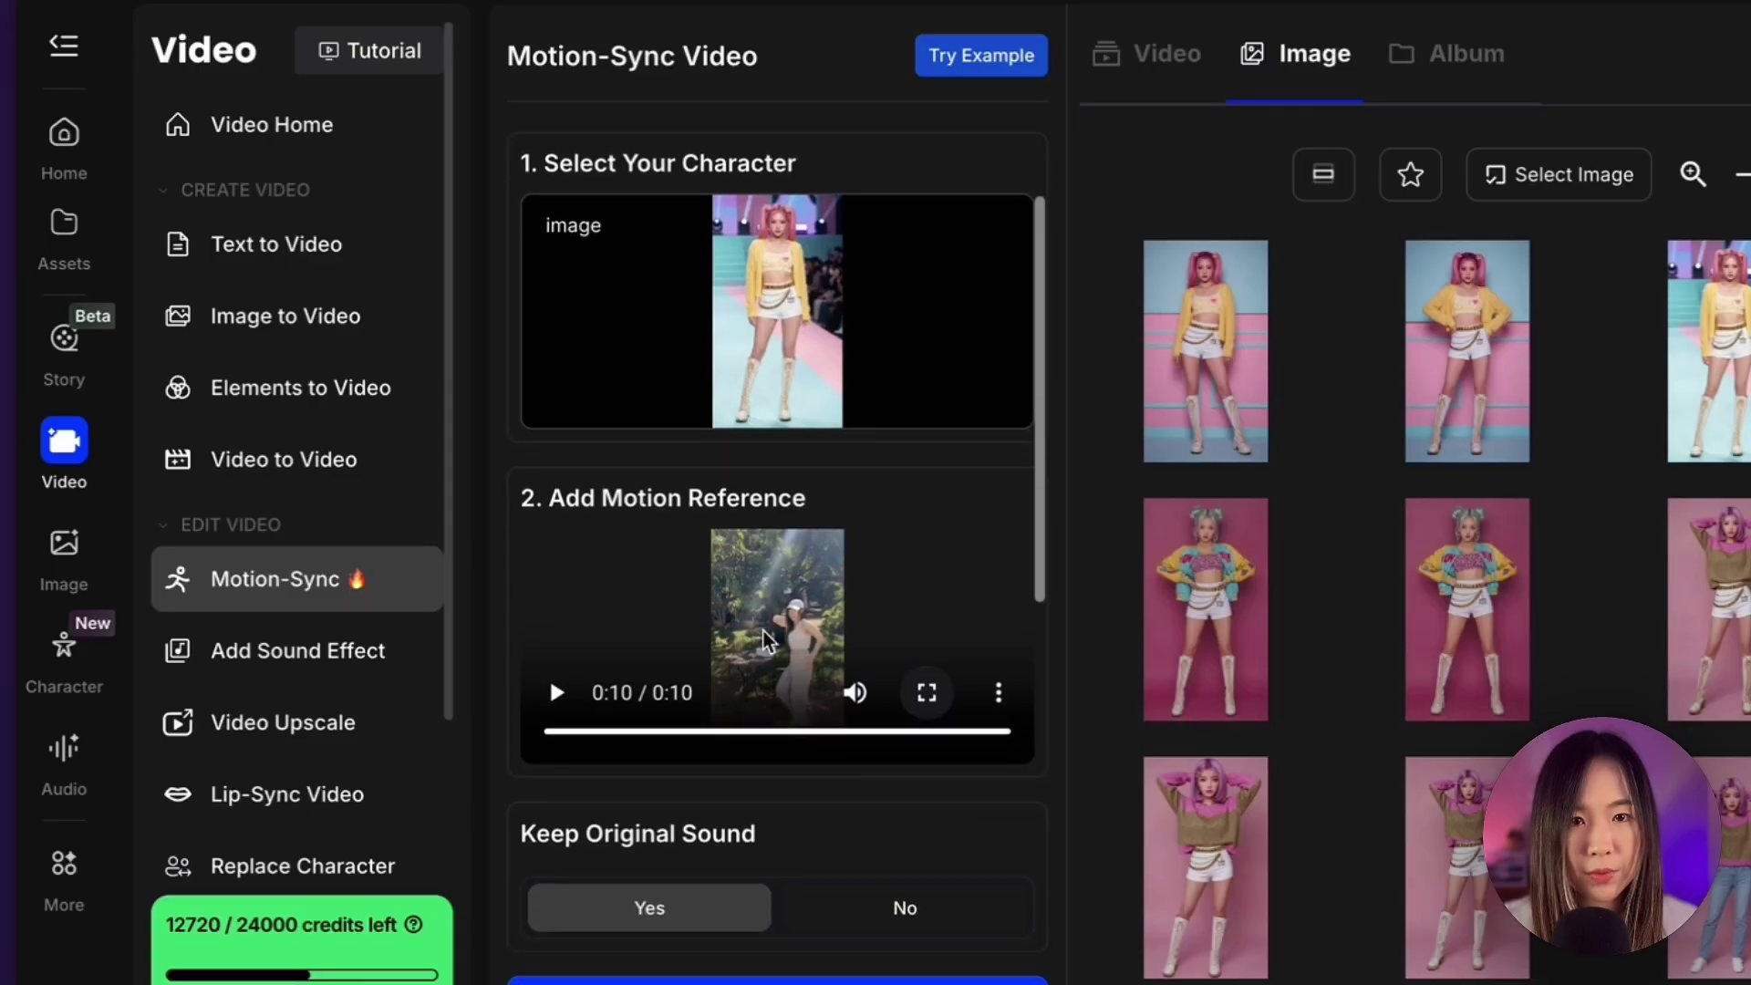
pyautogui.scroll(-5, 636, 483)
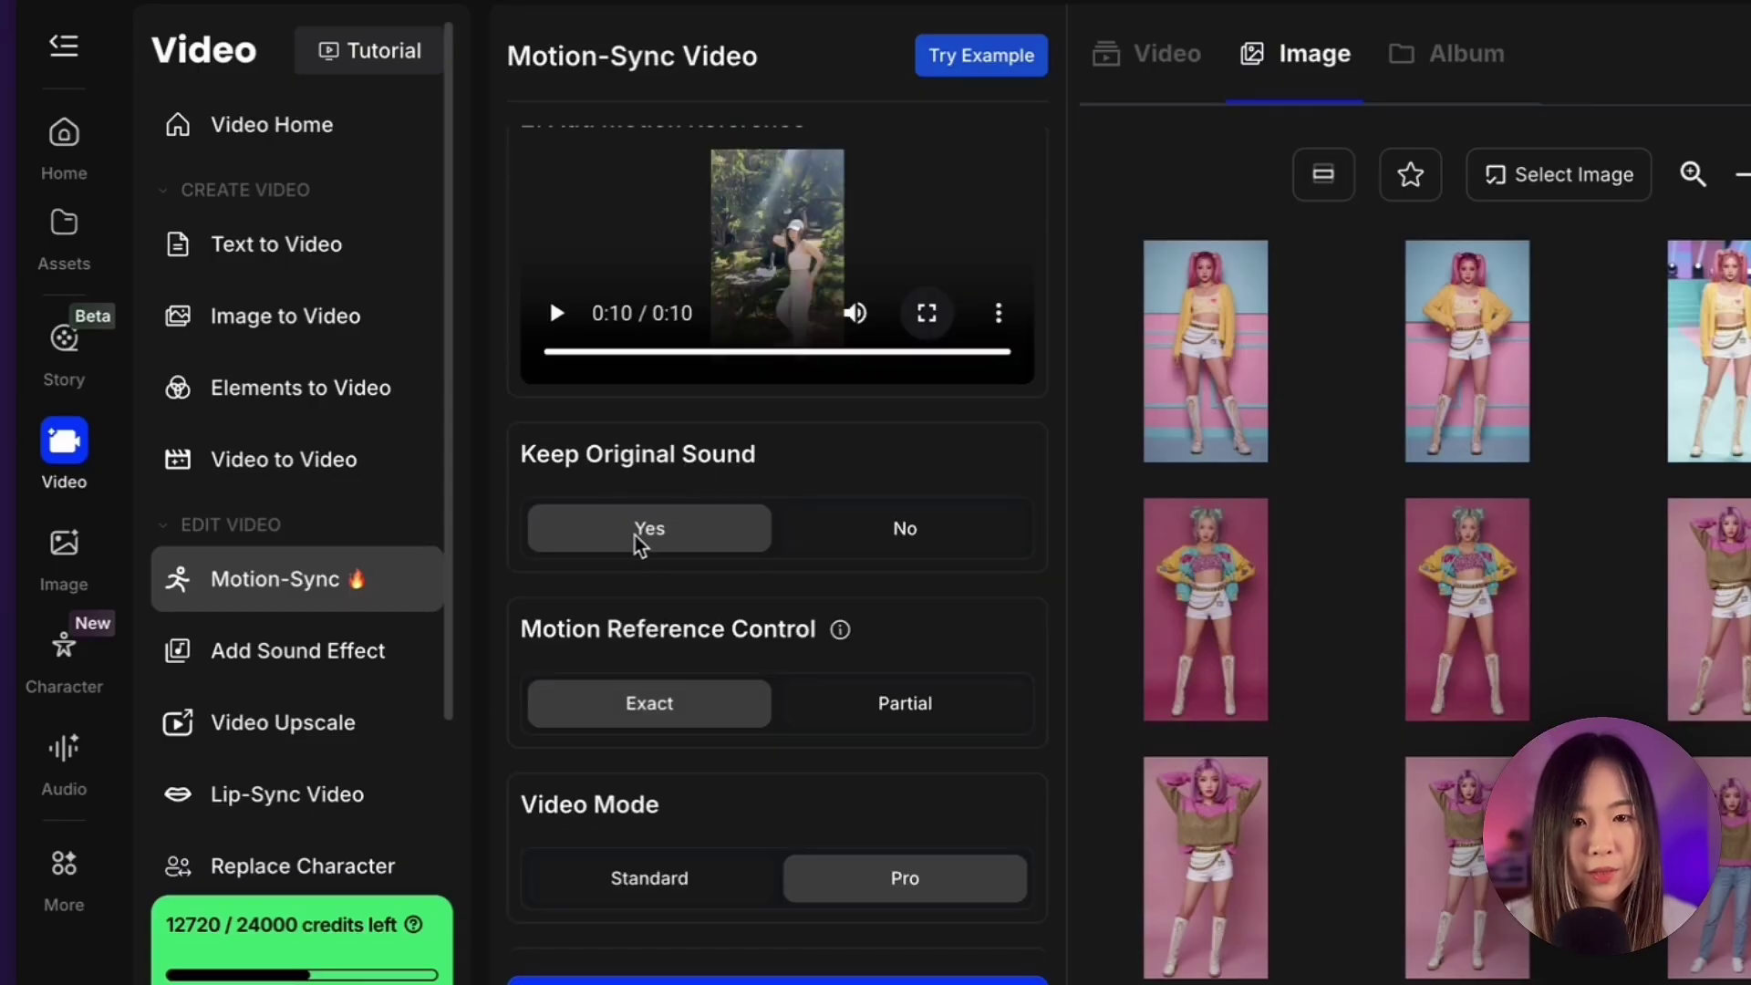
pyautogui.scroll(-2, 665, 543)
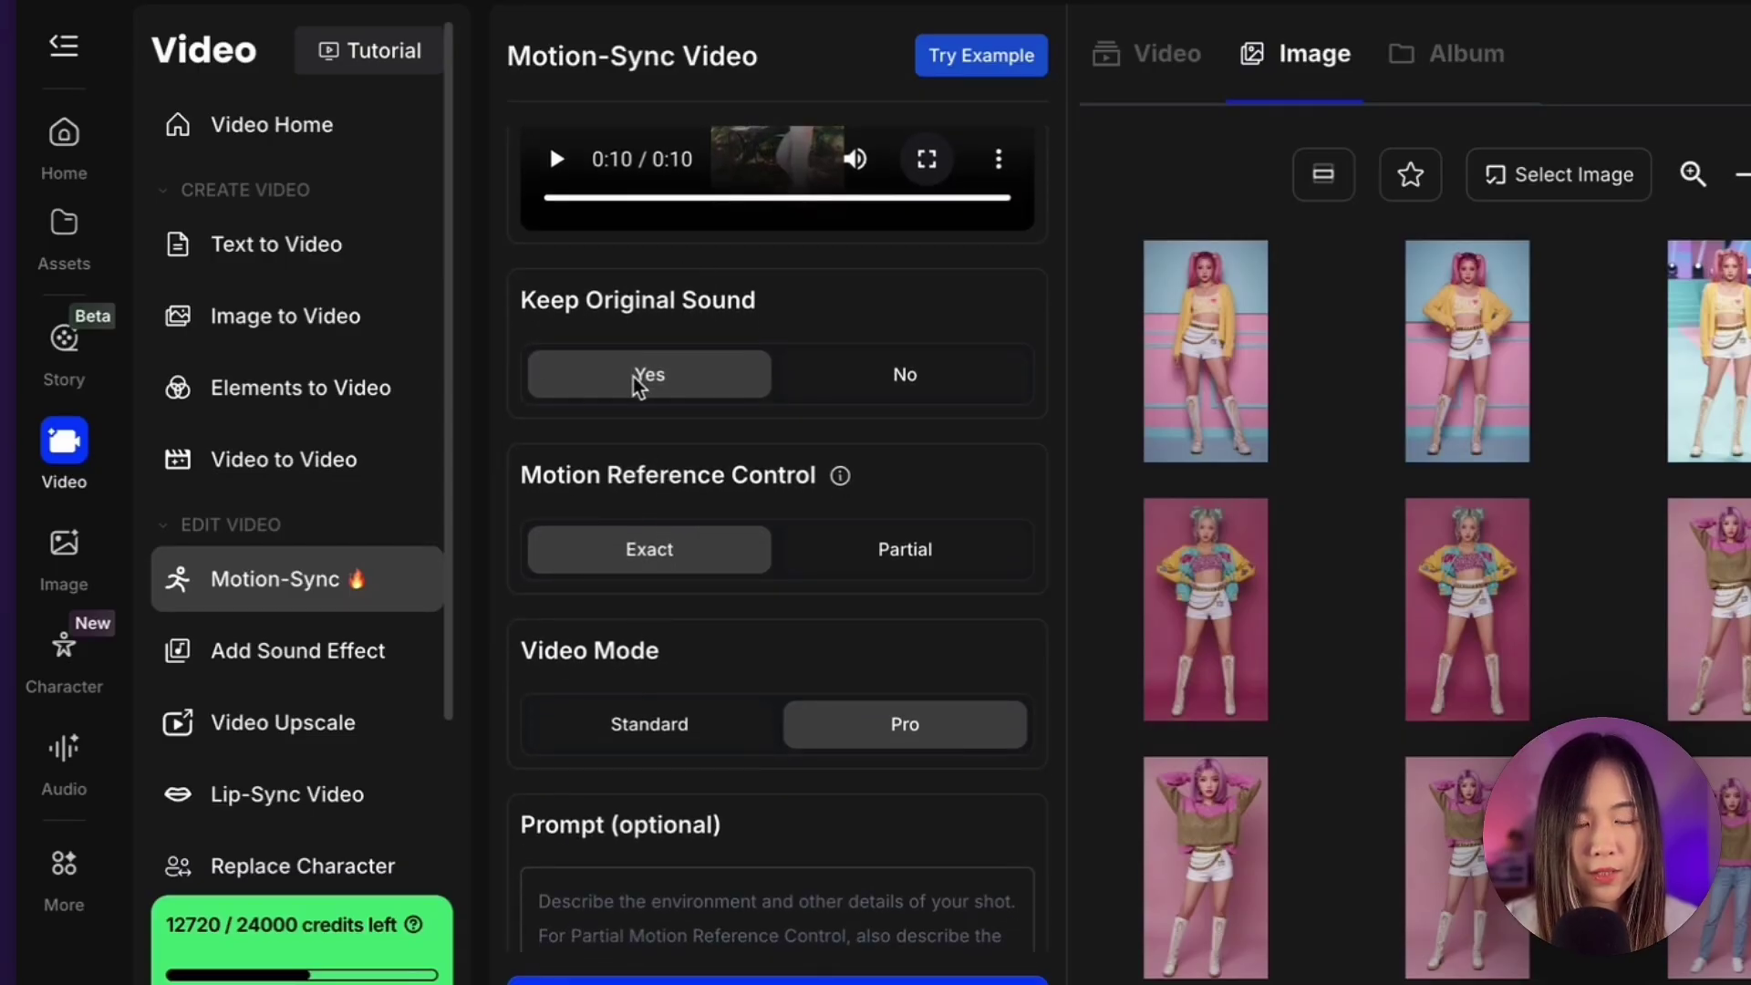
pyautogui.scroll(-2, 639, 374)
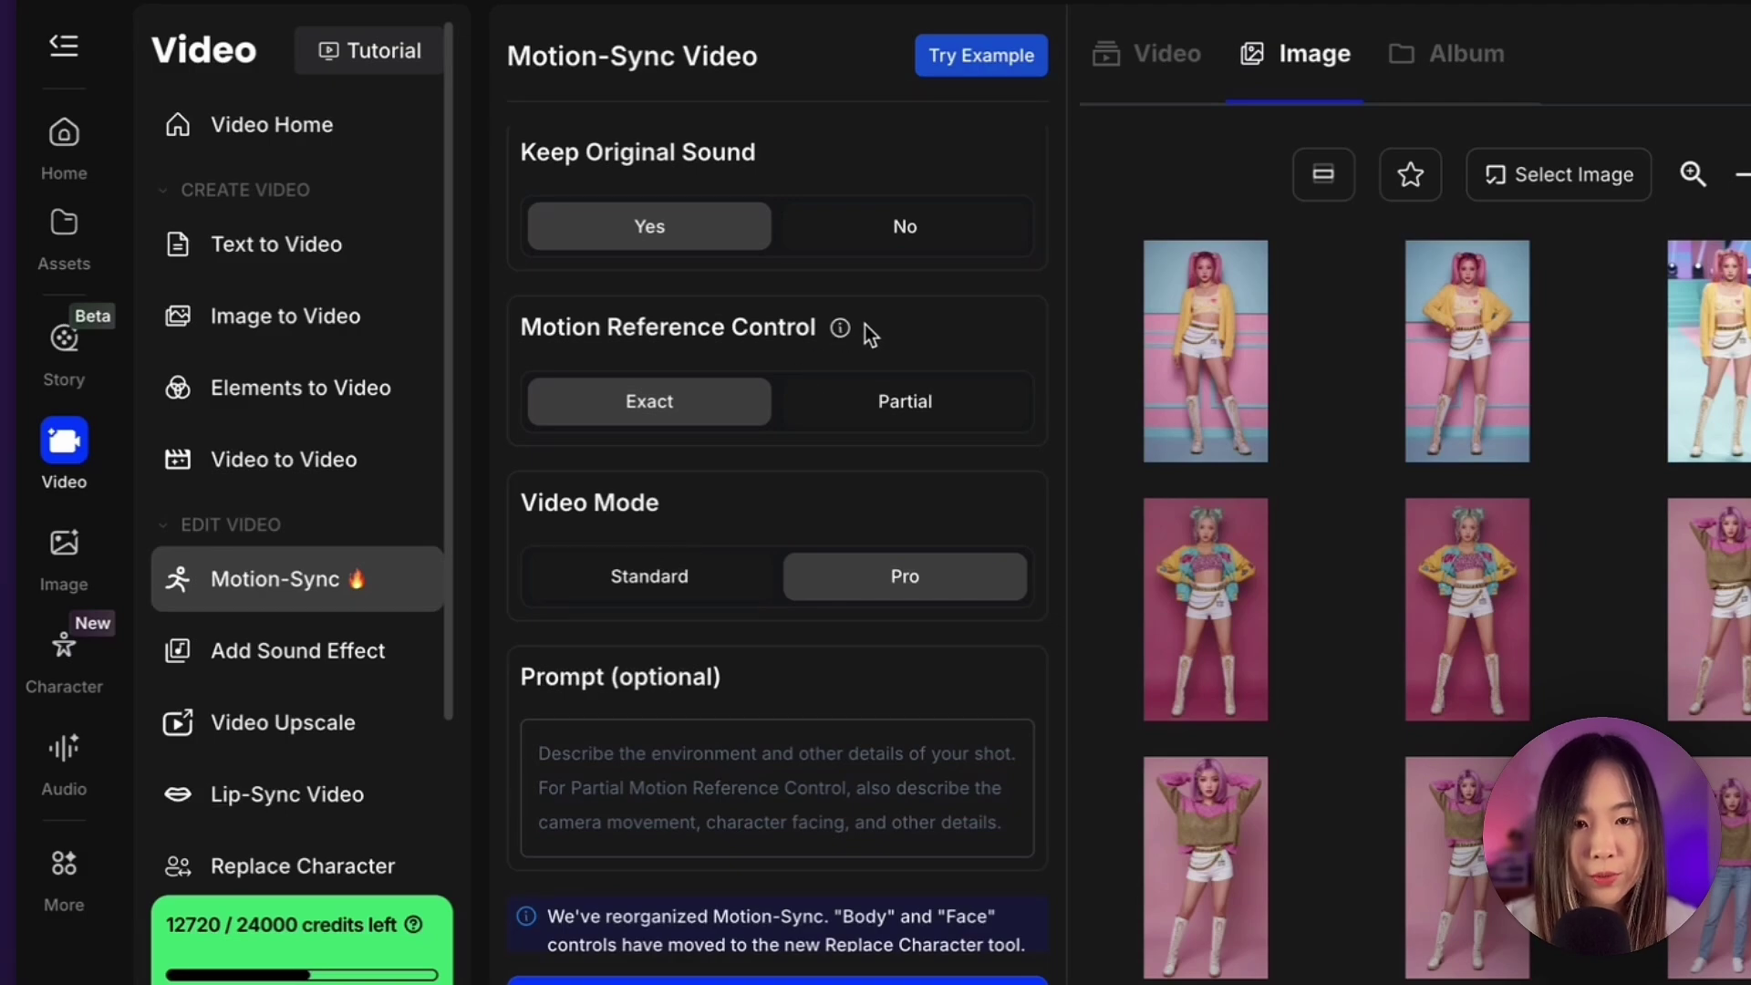
pyautogui.moveTo(838, 328)
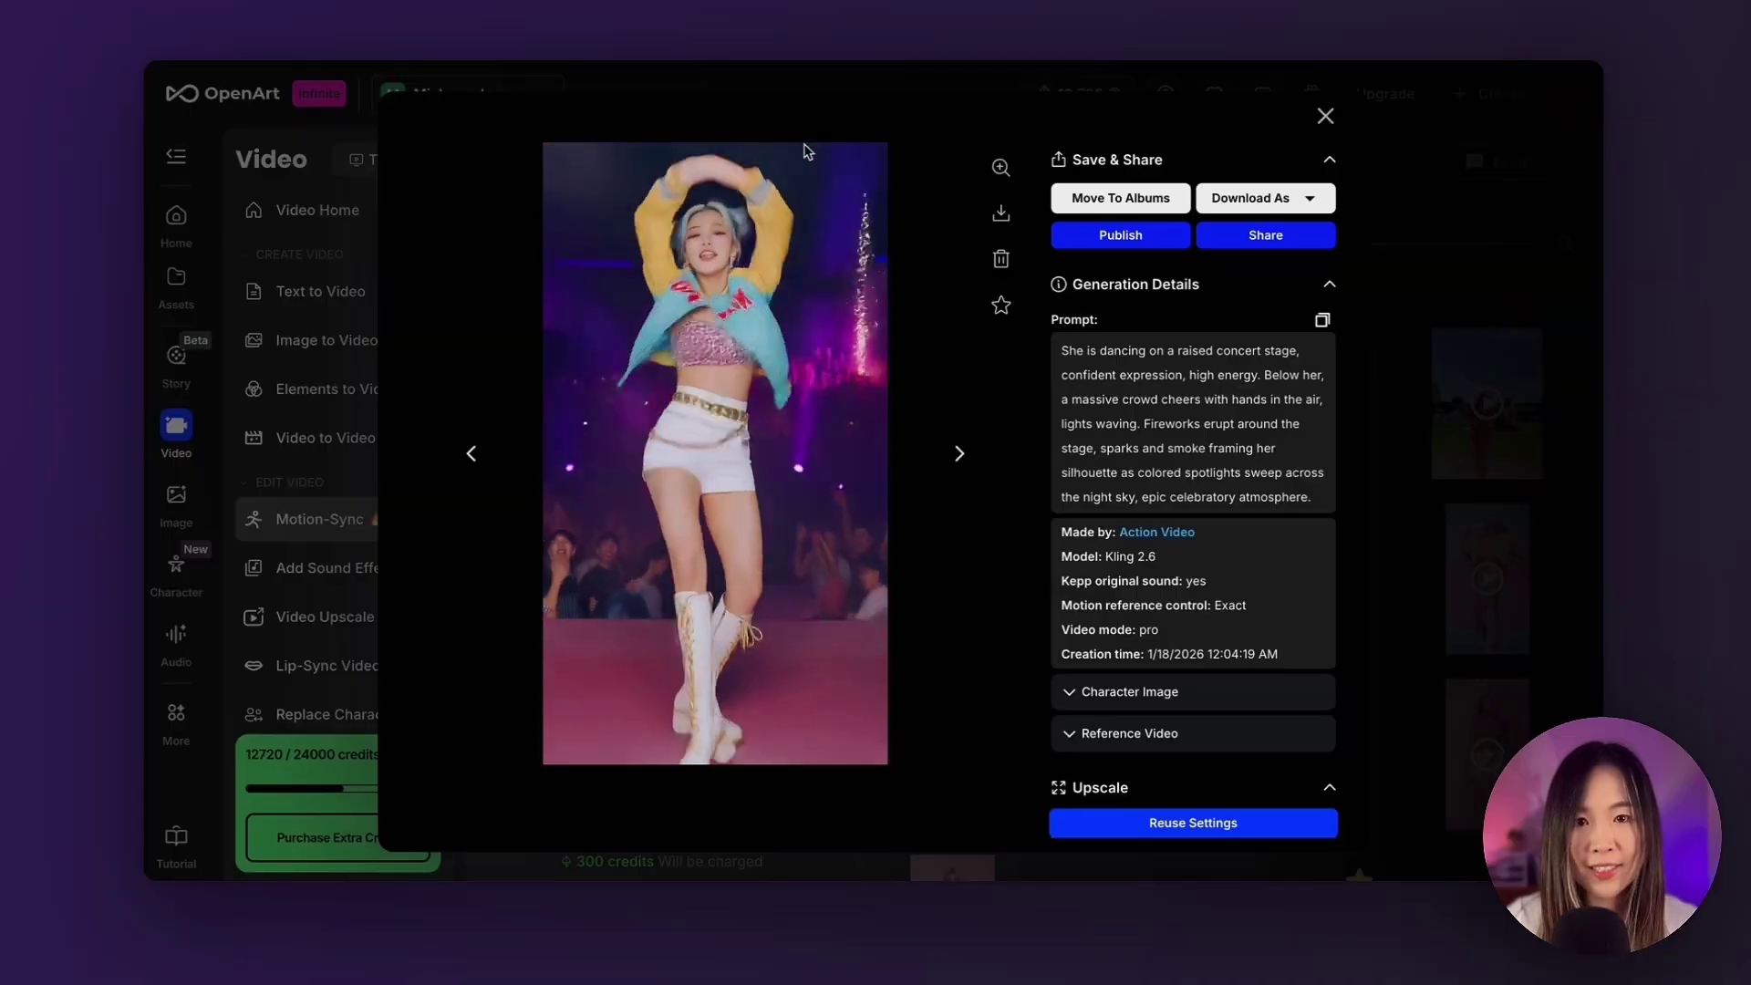
# Examine the generated concert dance videos and compare the runway videos made with Exact and Partial motion reference control
pyautogui.press('Right')
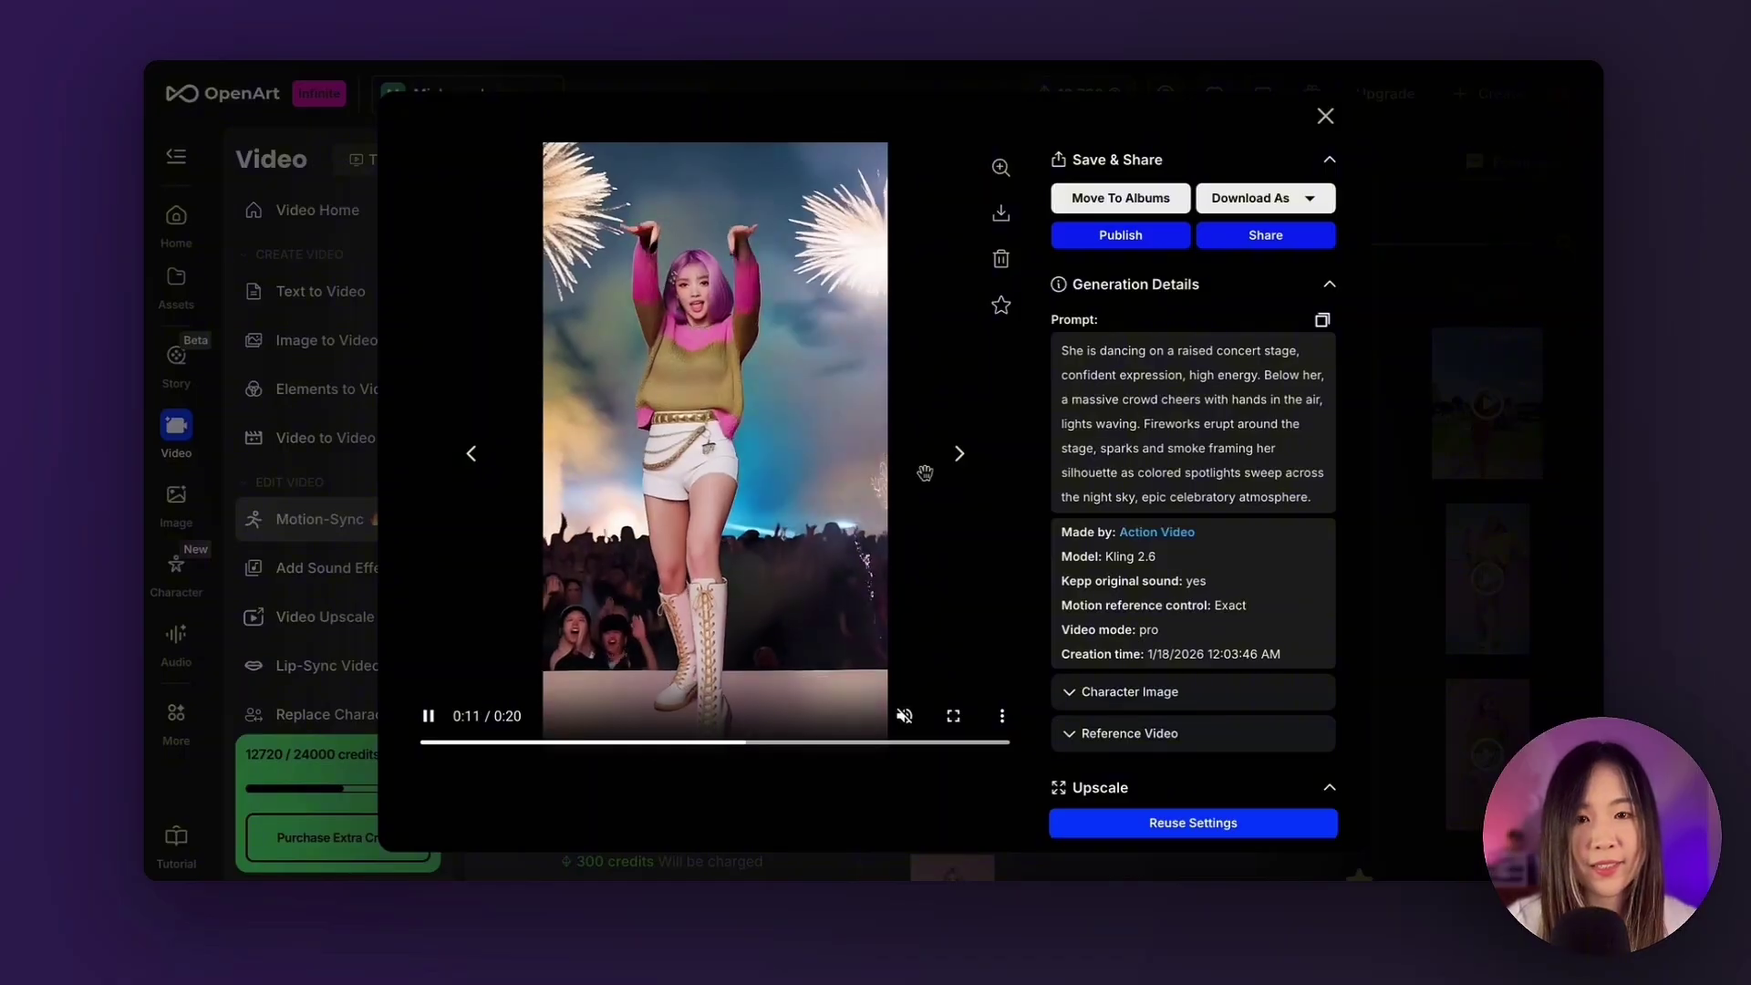
pyautogui.press('Escape')
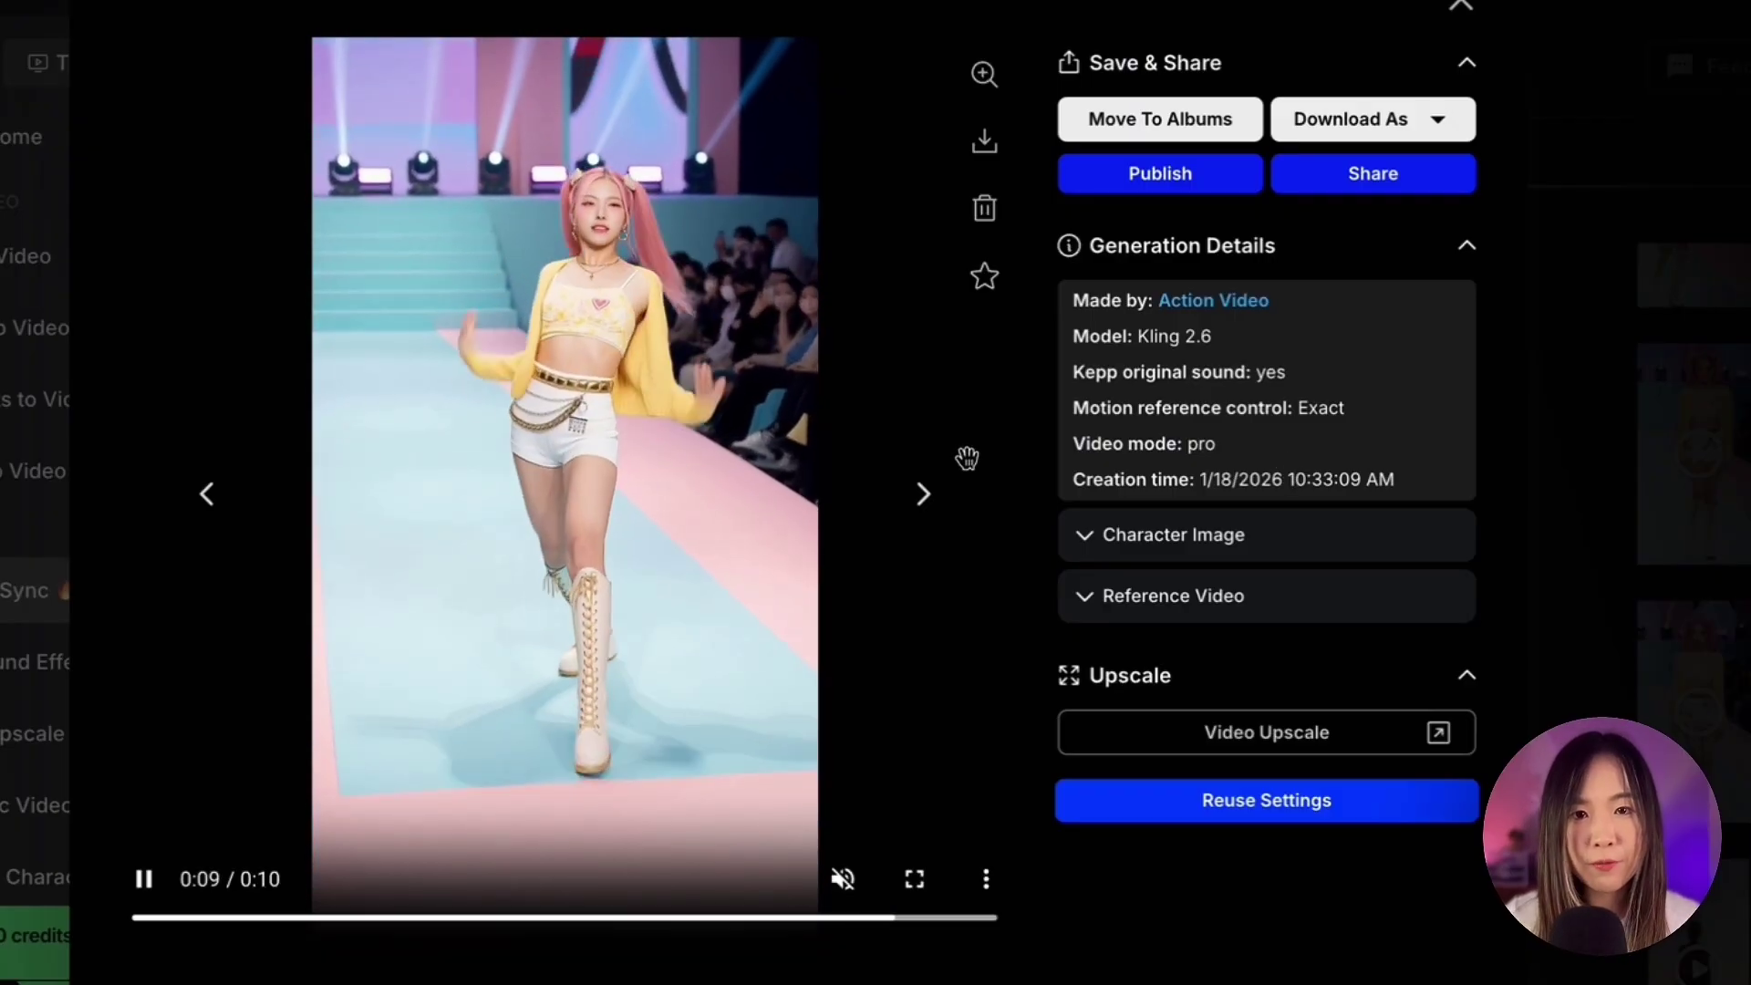
pyautogui.scroll(-1, 1146, 496)
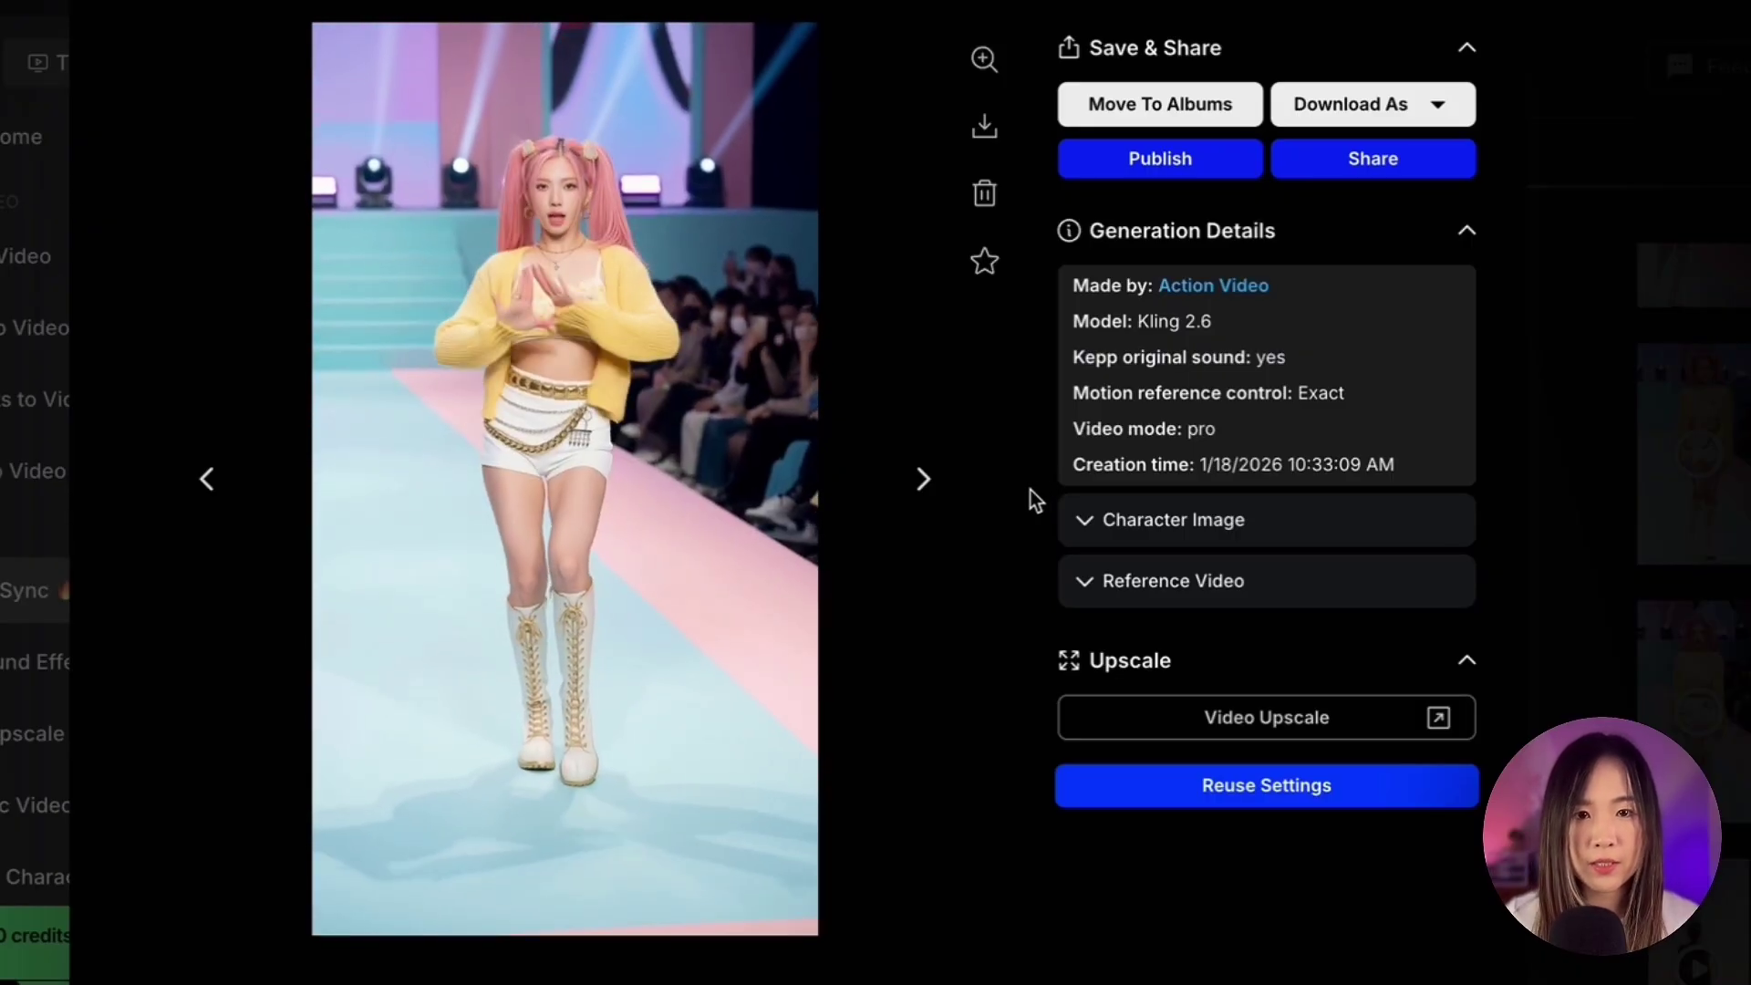
pyautogui.moveTo(744, 293)
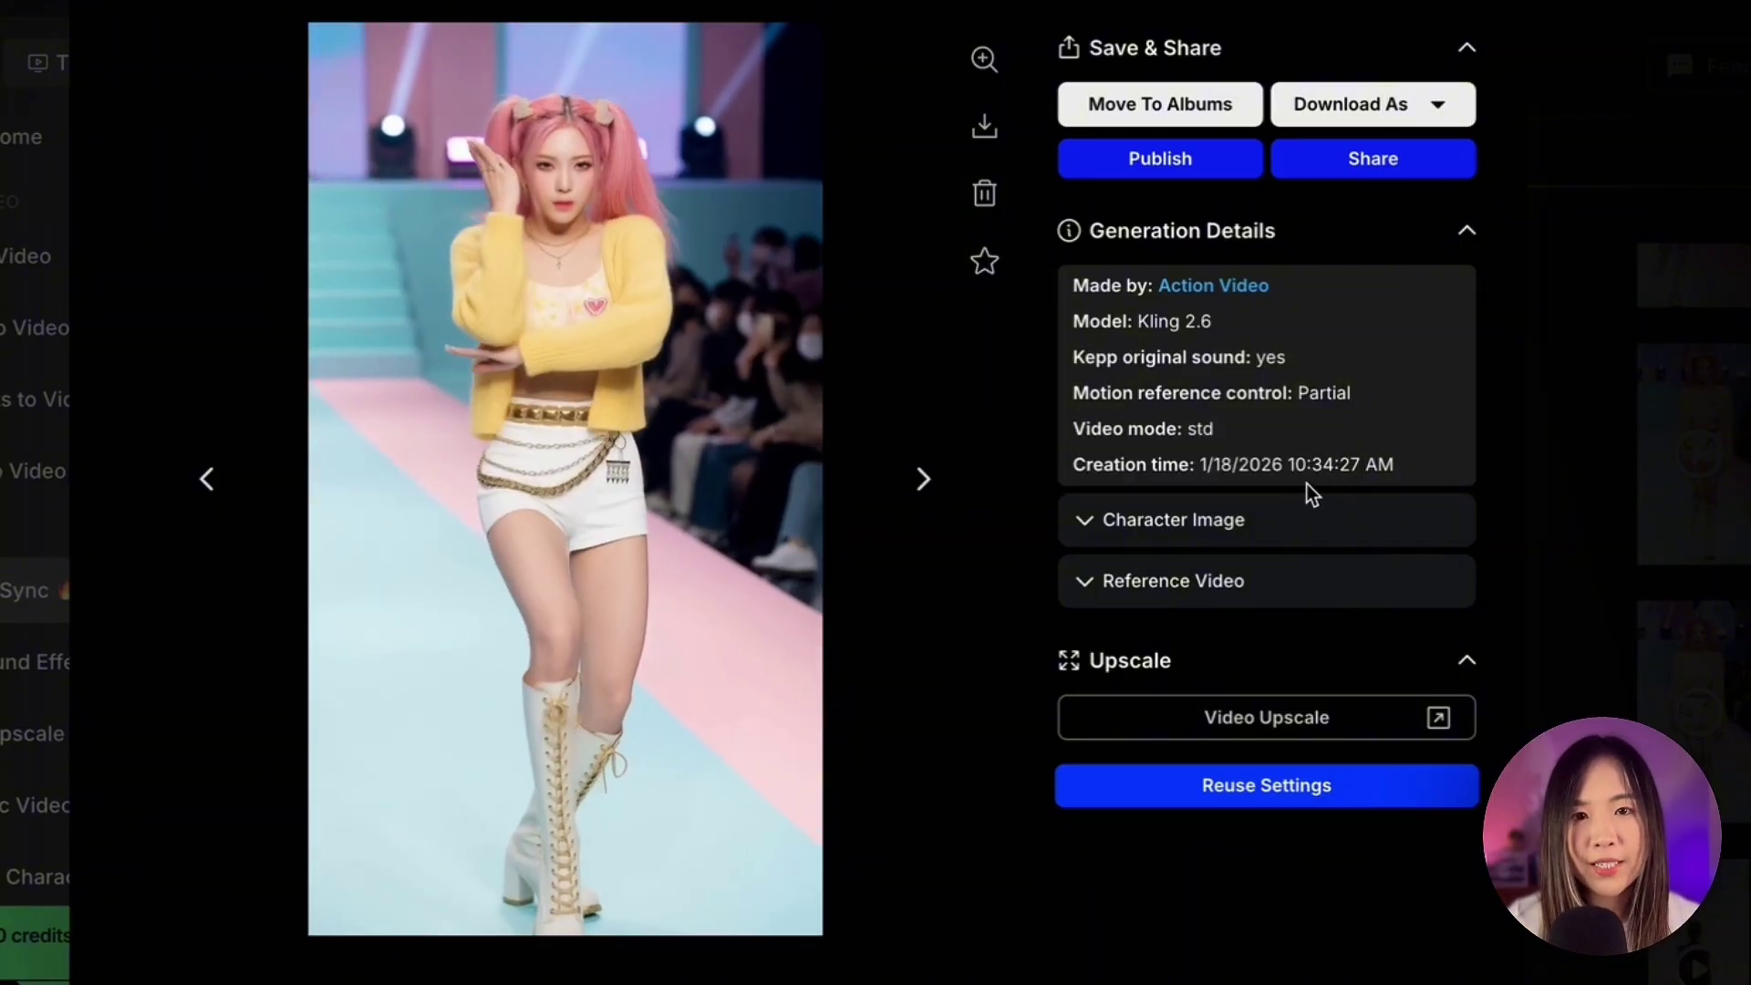
pyautogui.moveTo(870, 442)
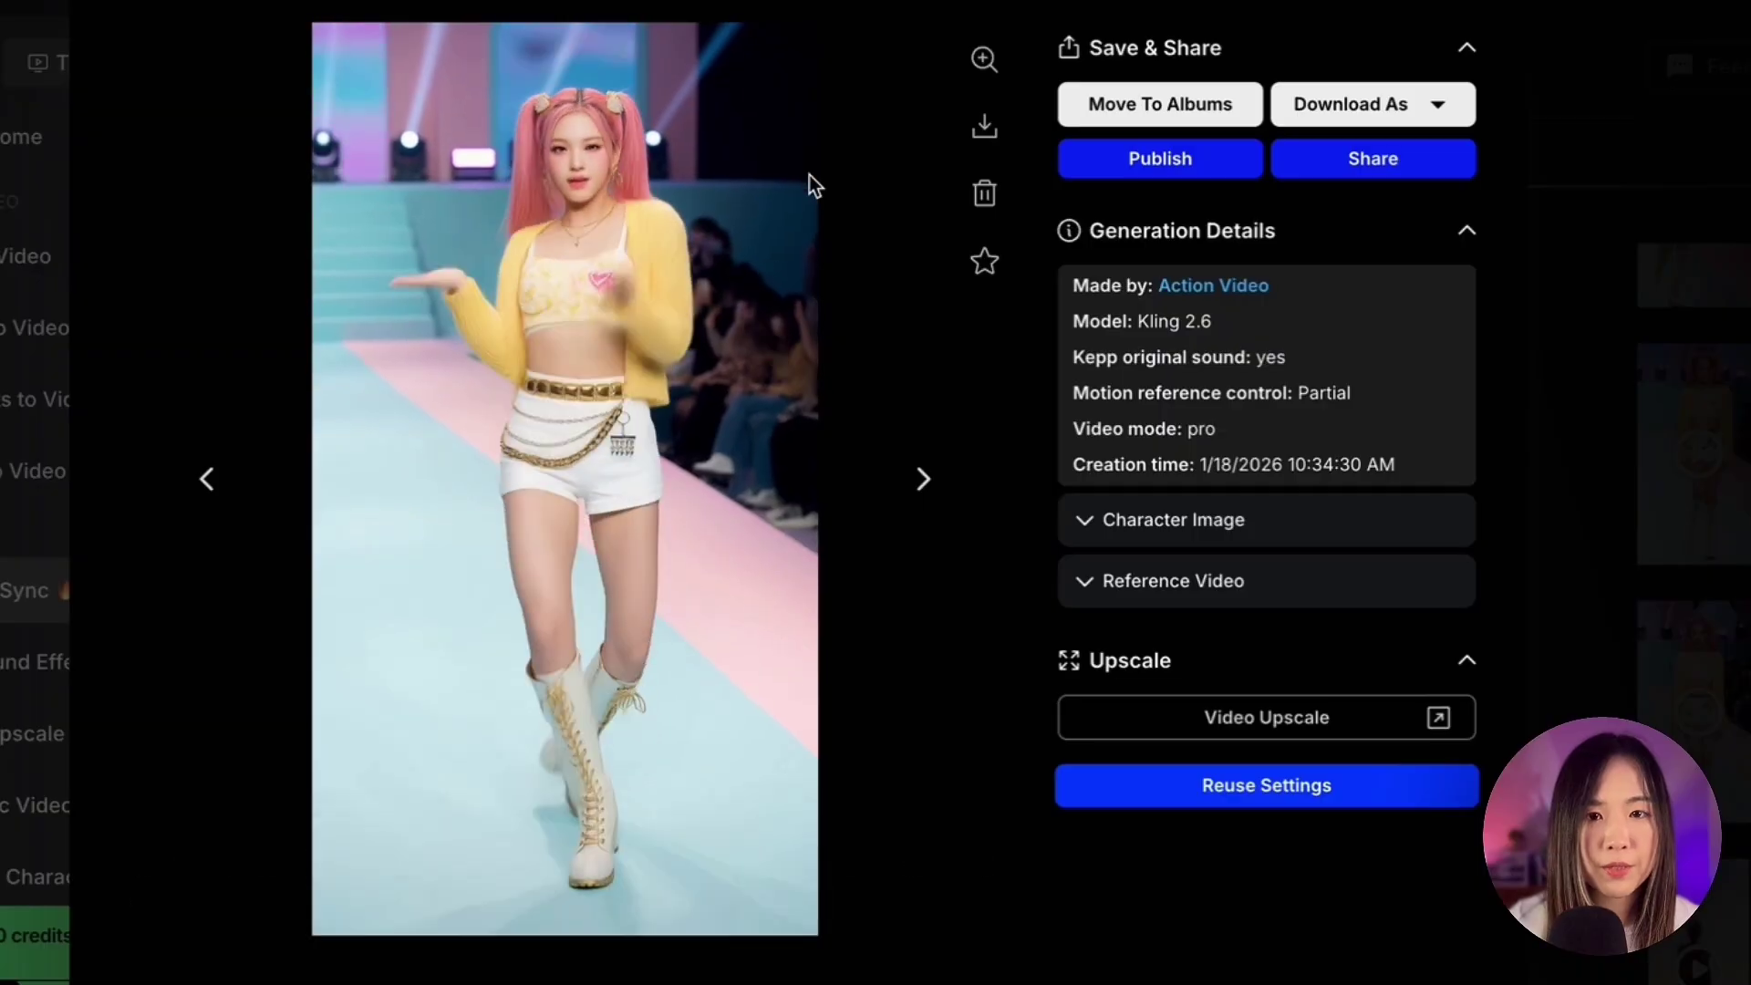
# Compare the Partial-control runway videos whose prompts describe camera movement, concert style, fireworks and lighting
pyautogui.press('Right')
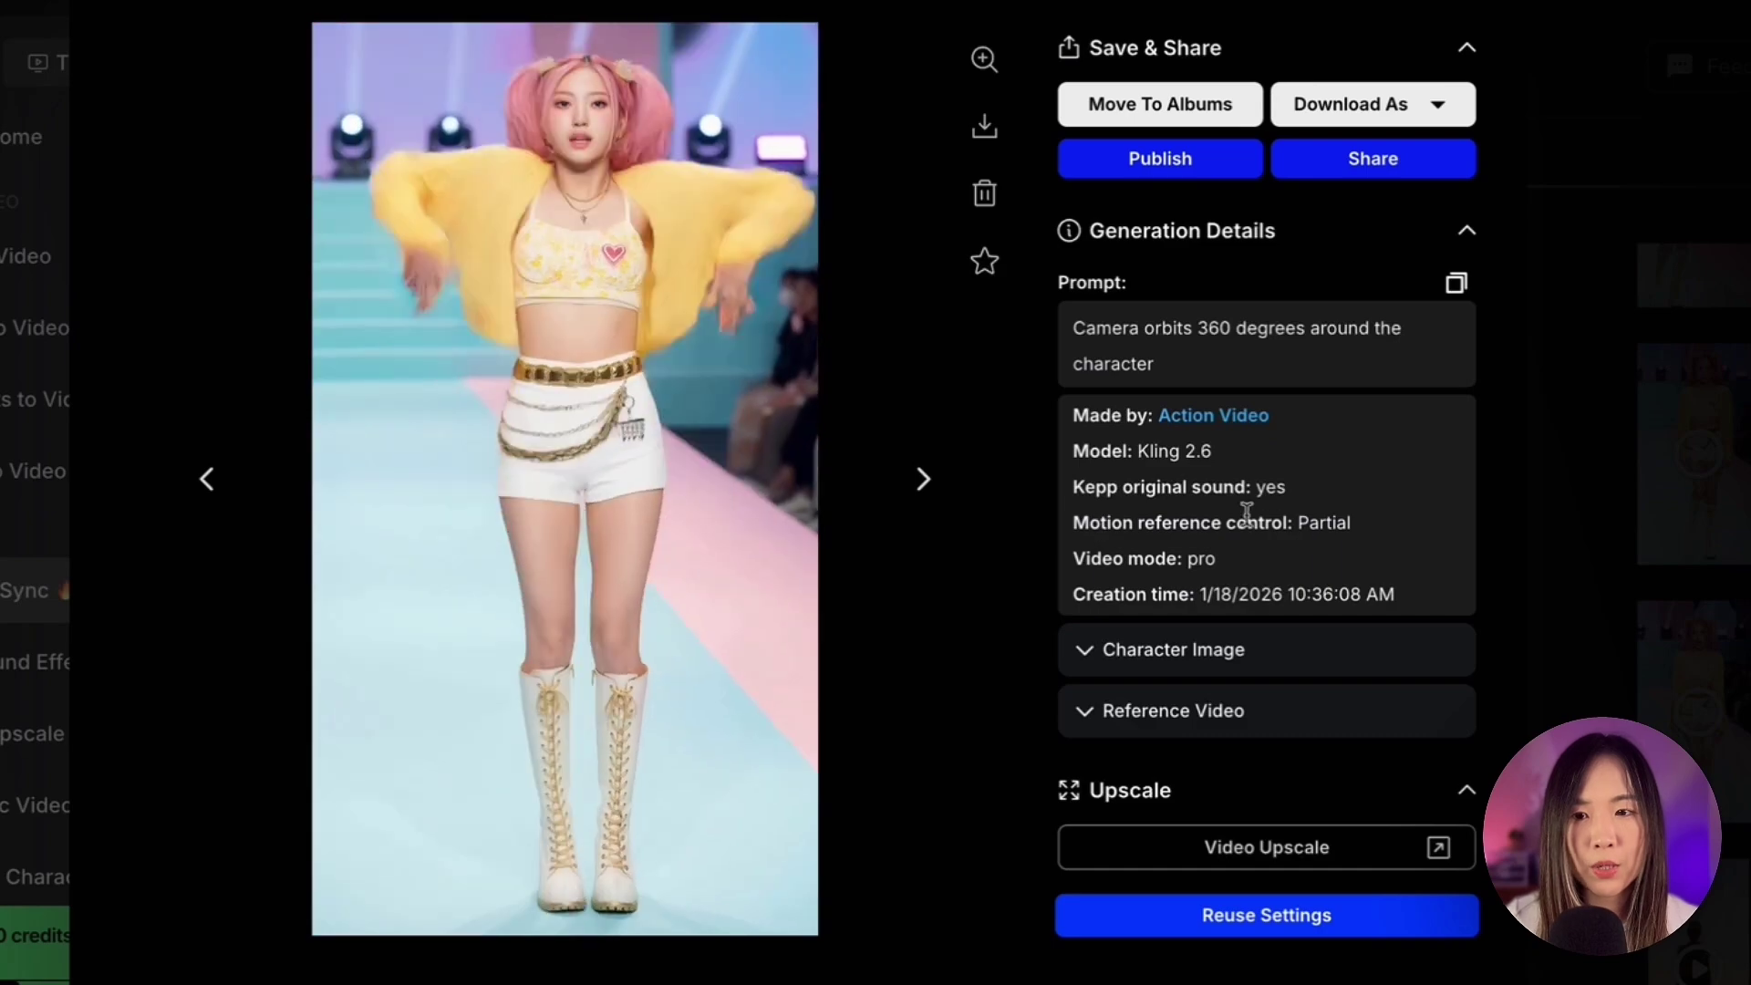
pyautogui.press('Left')
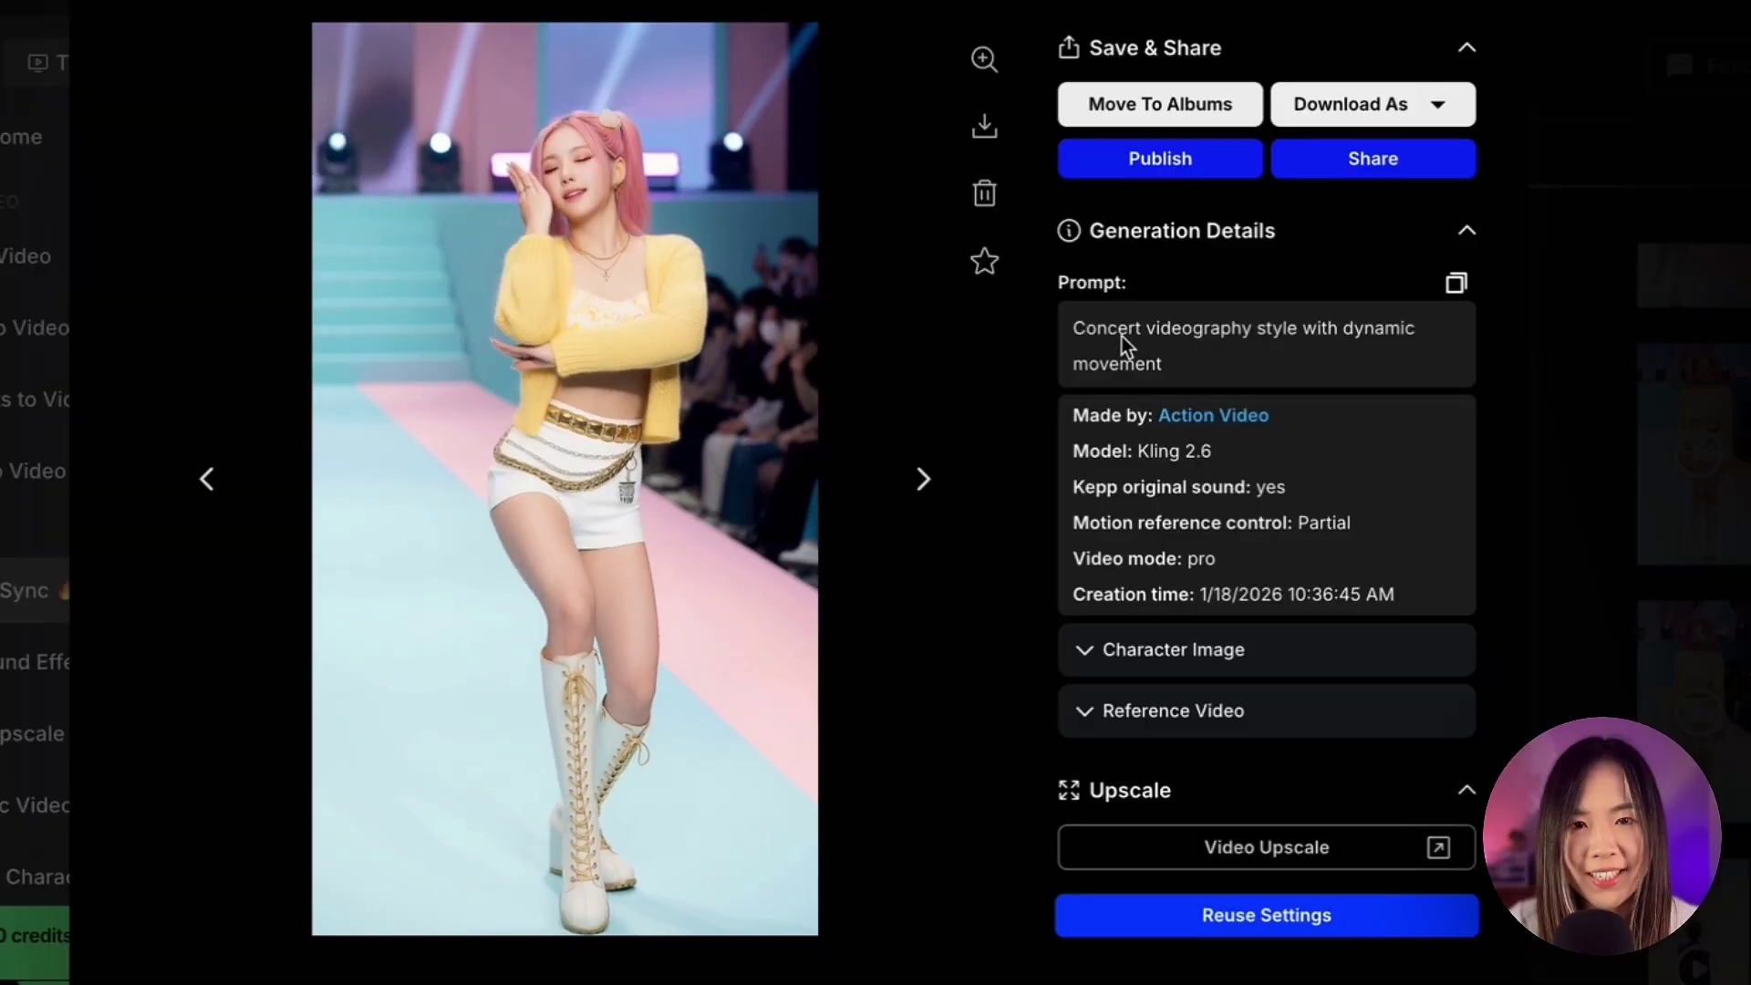
pyautogui.click(206, 479)
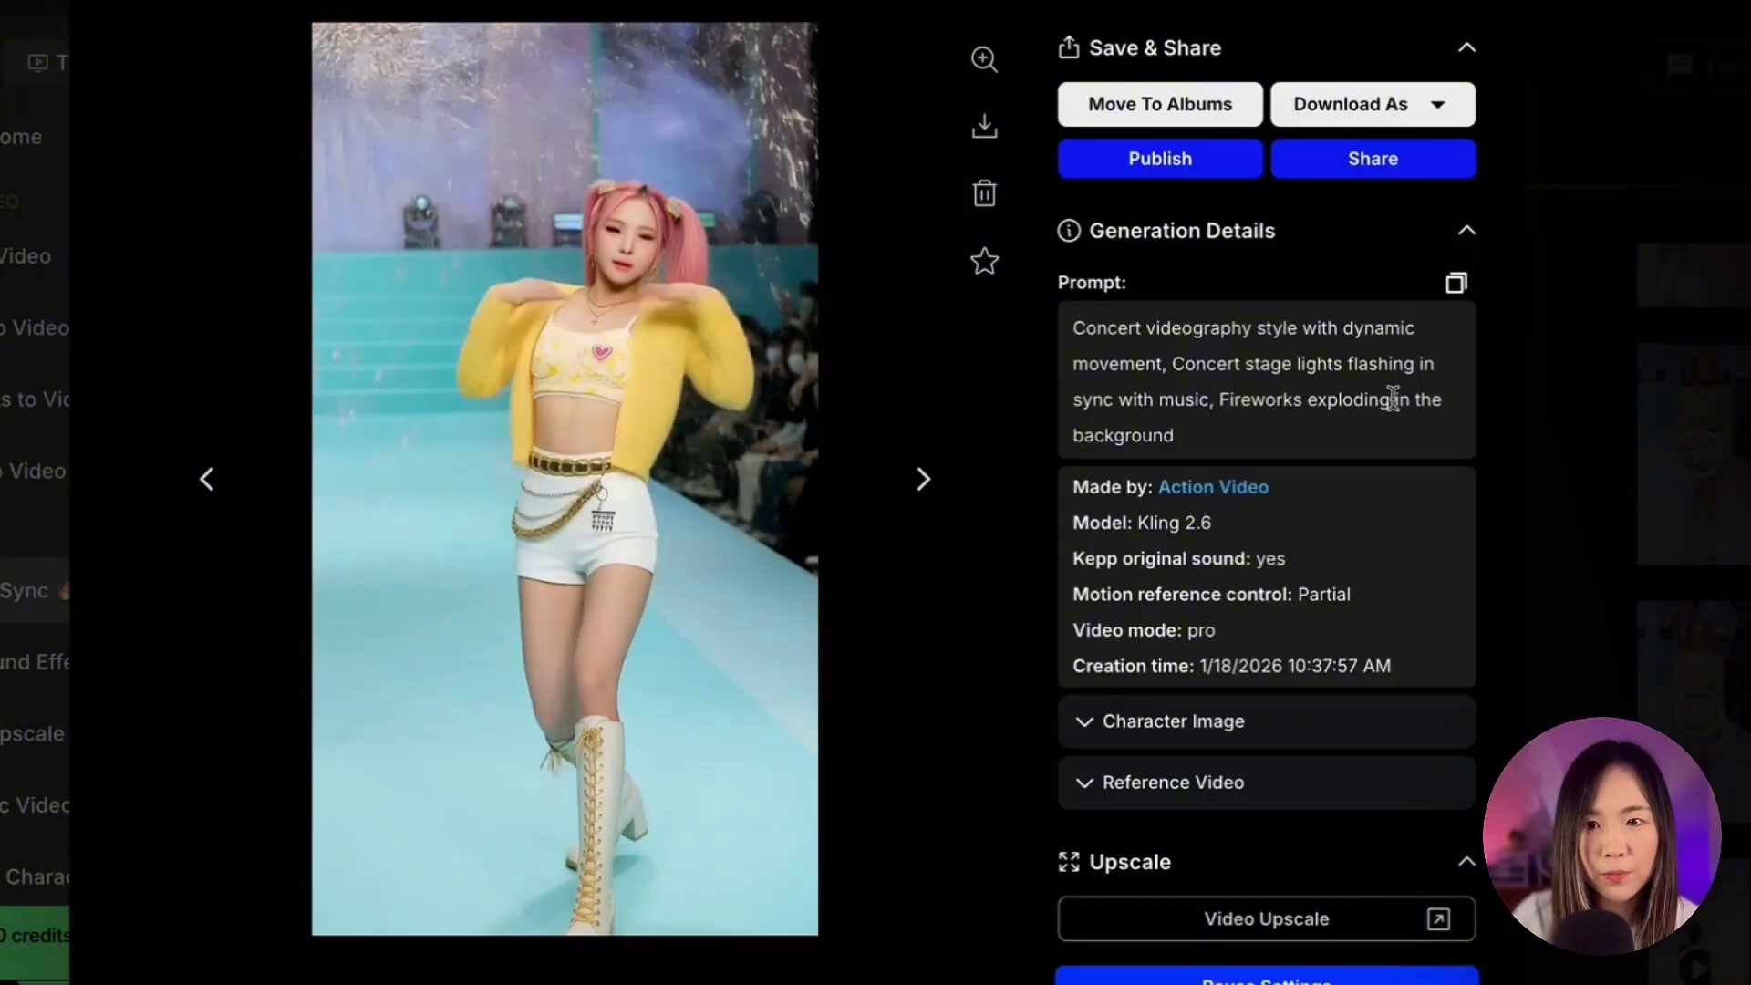
pyautogui.moveTo(882, 301)
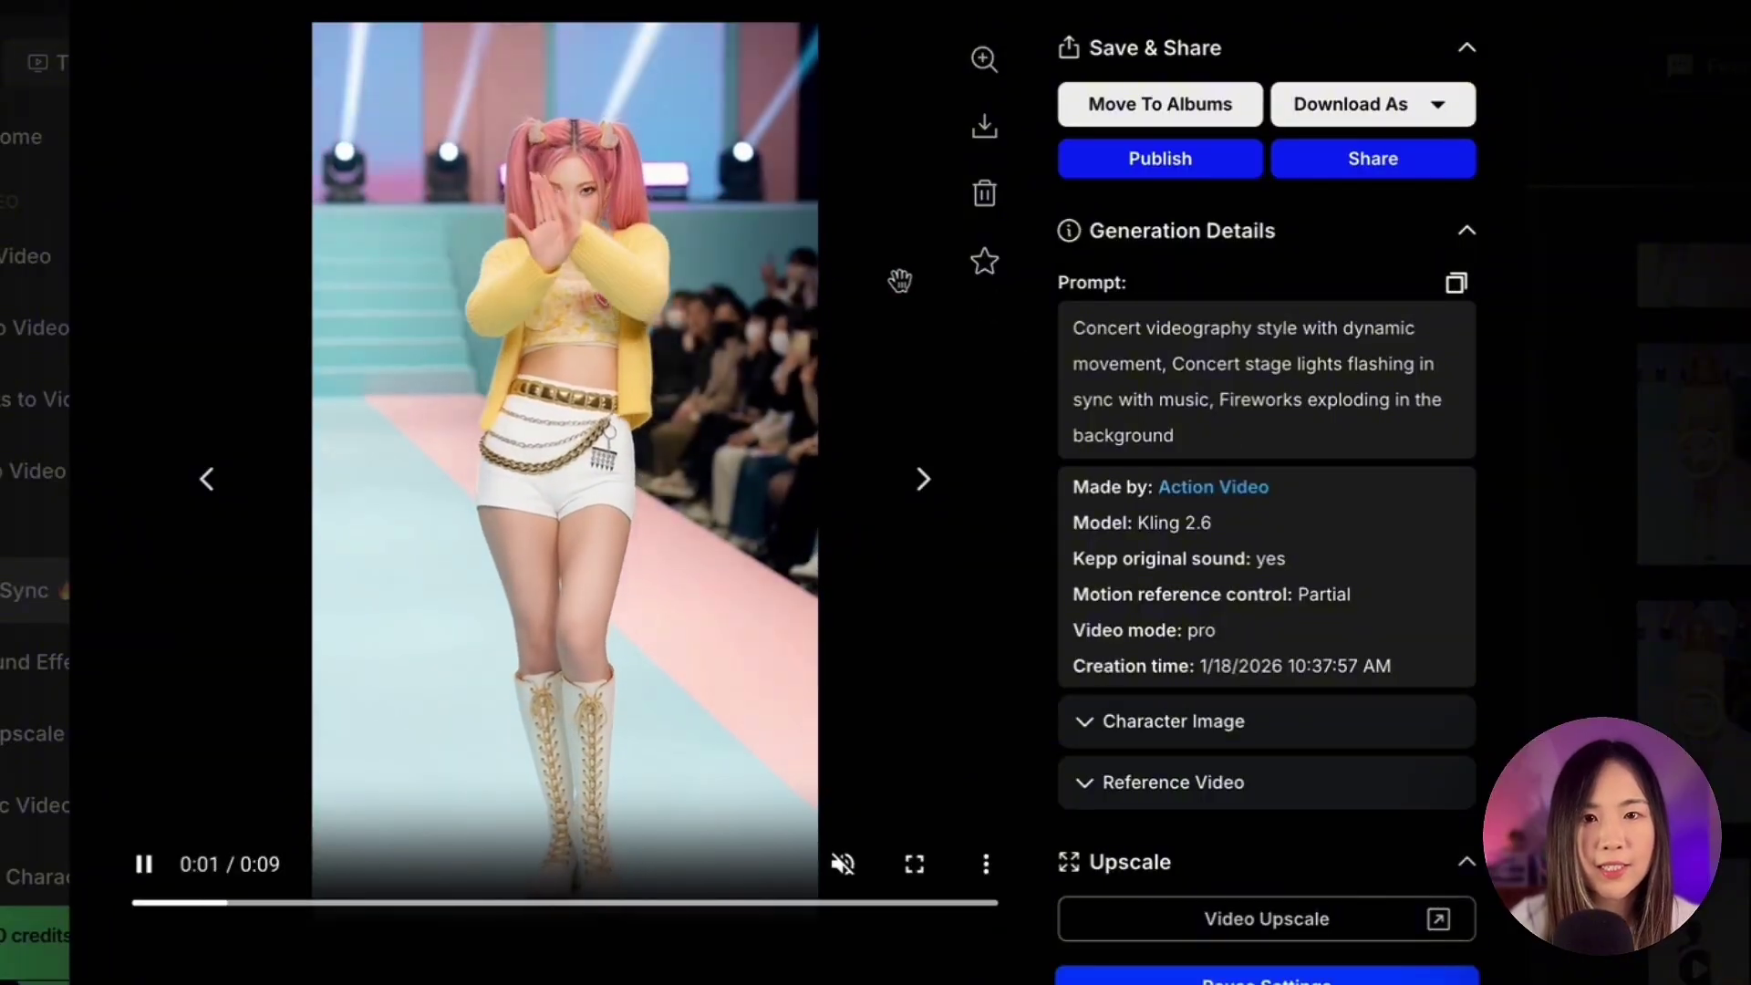
pyautogui.press('Right')
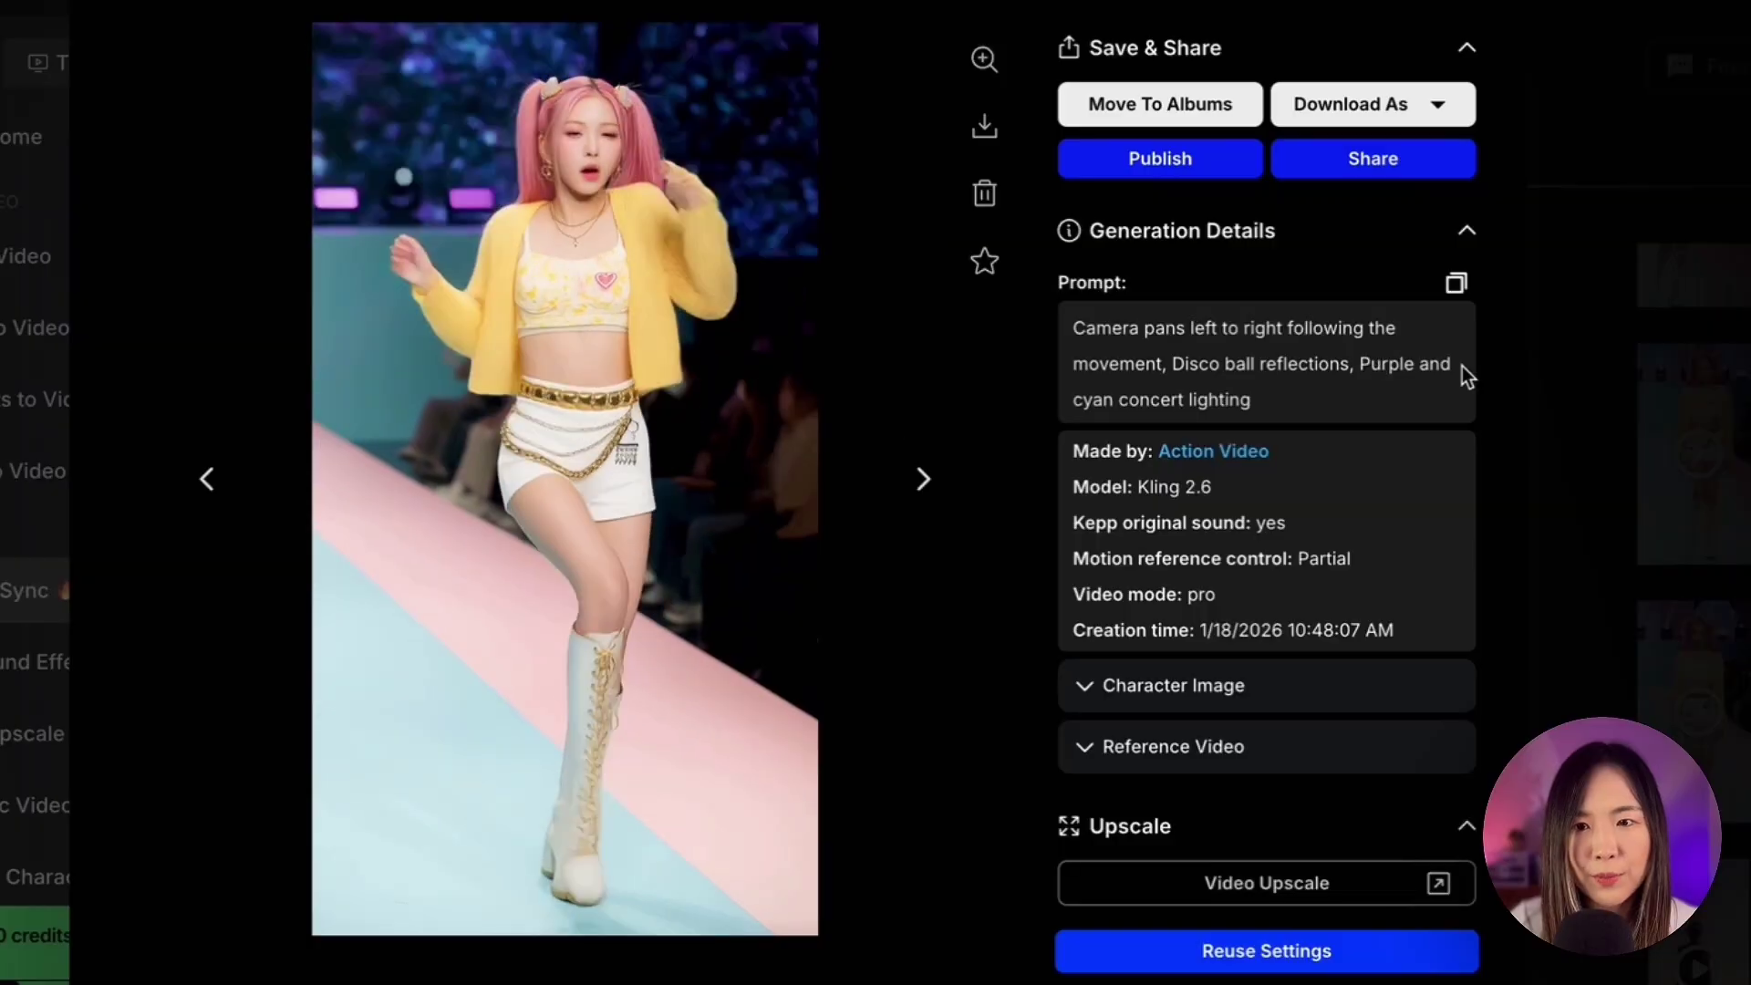
pyautogui.moveTo(809, 243)
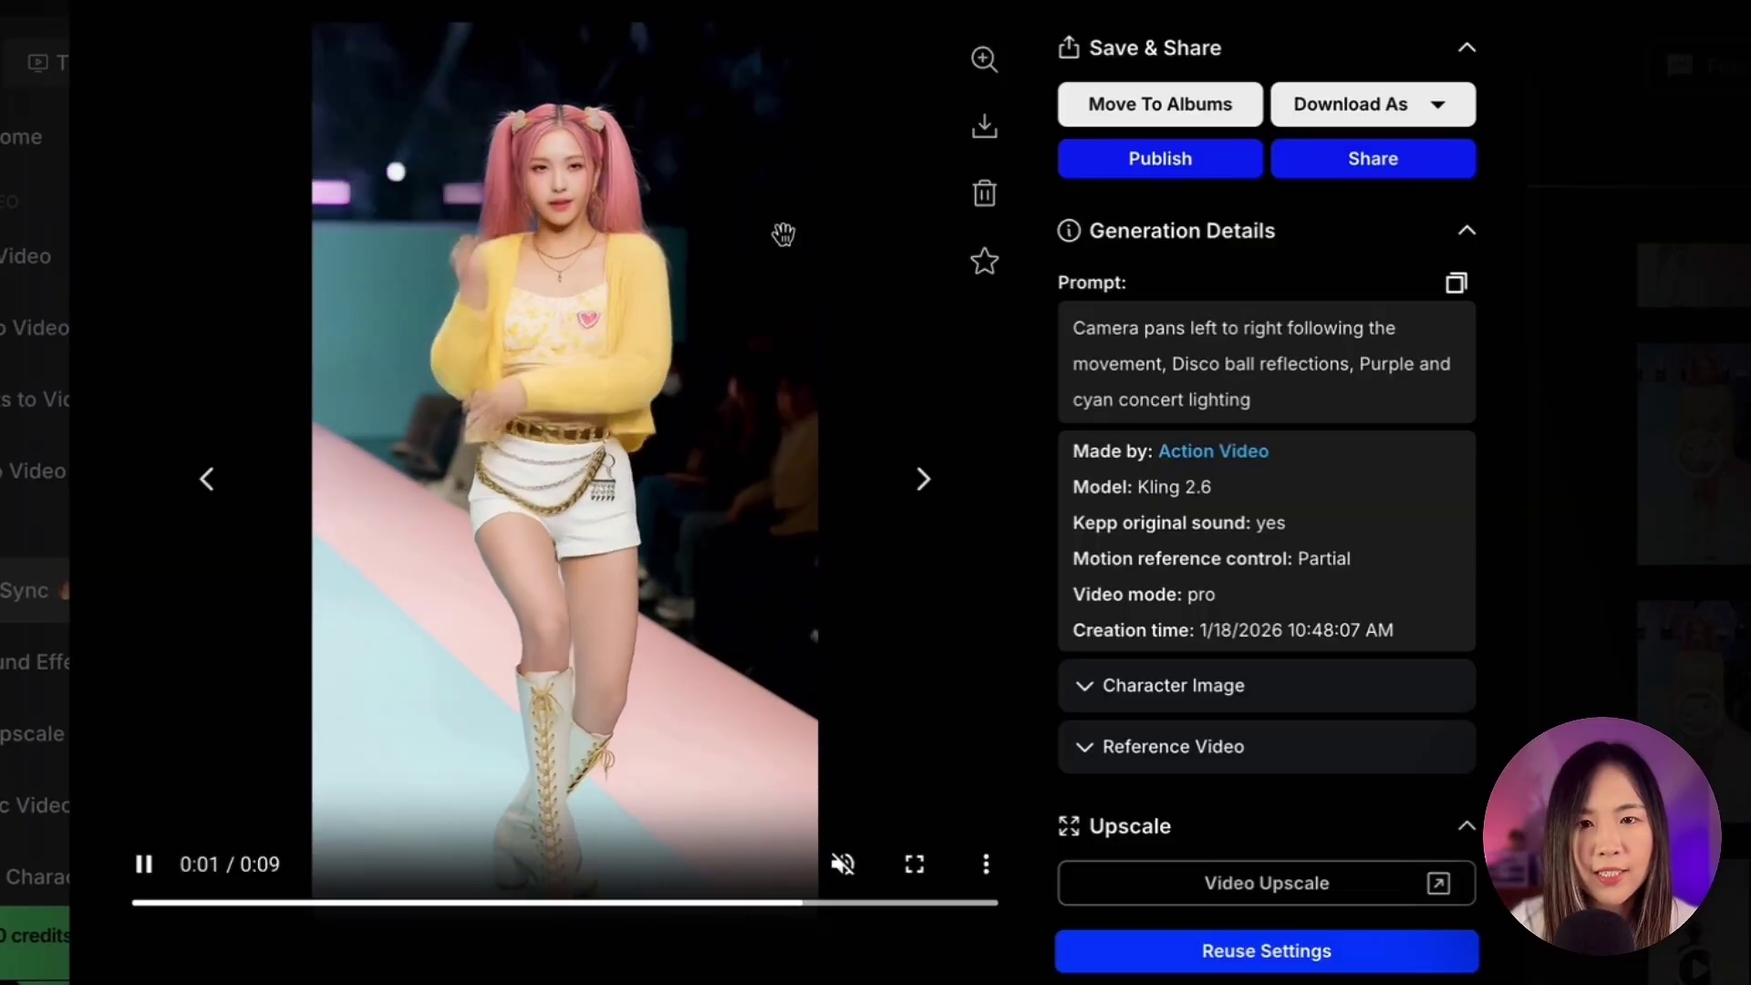
pyautogui.press('Right')
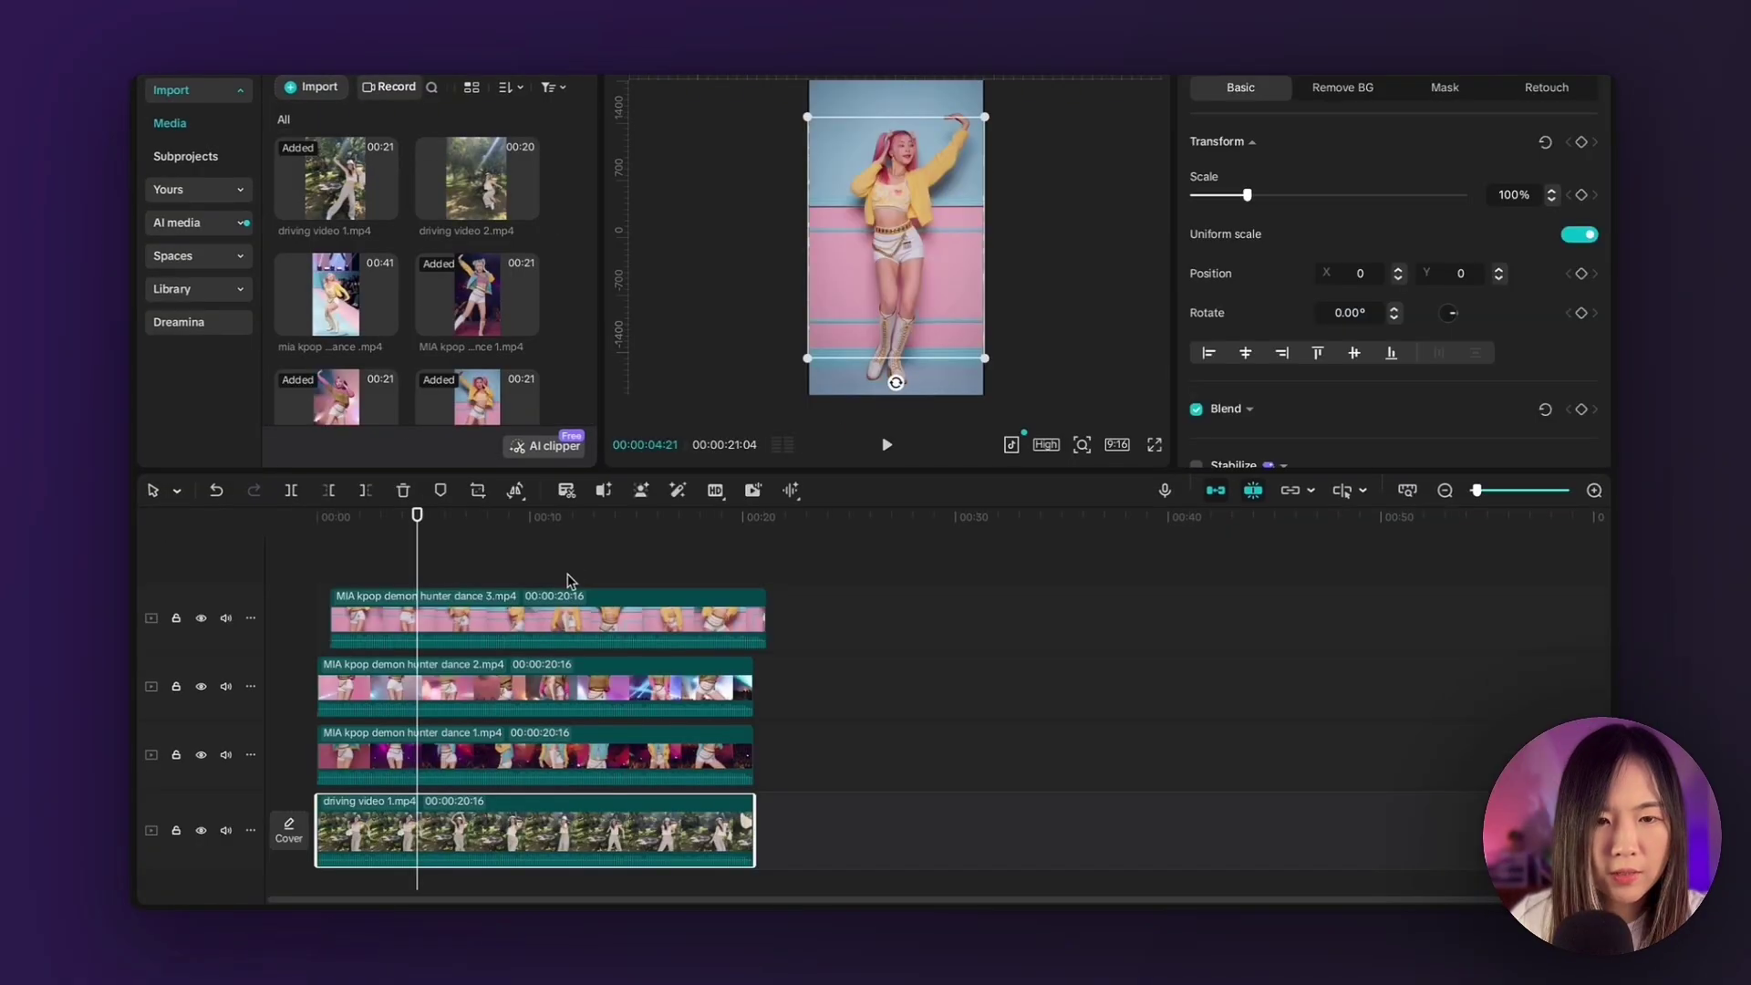
# In CapCut, select all four dance clips on the timeline and sync their video and audio
pyautogui.moveTo(848, 630); pyautogui.dragTo(561, 830)
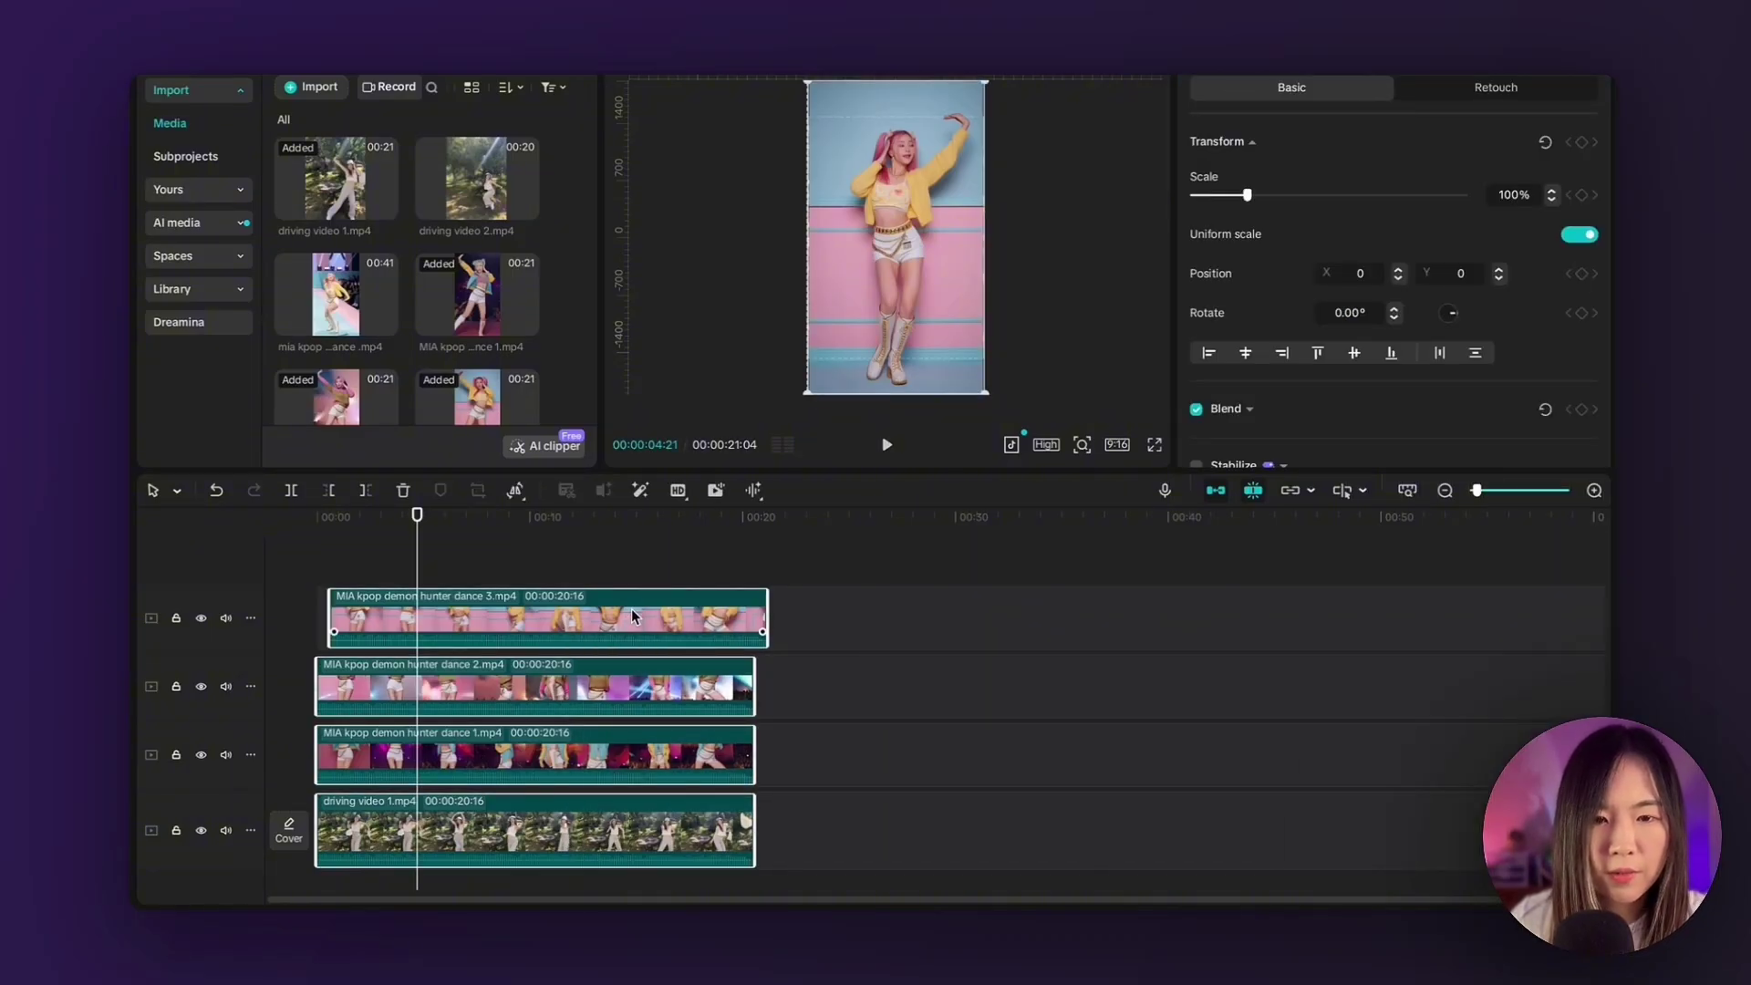
pyautogui.rightClick(606, 621)
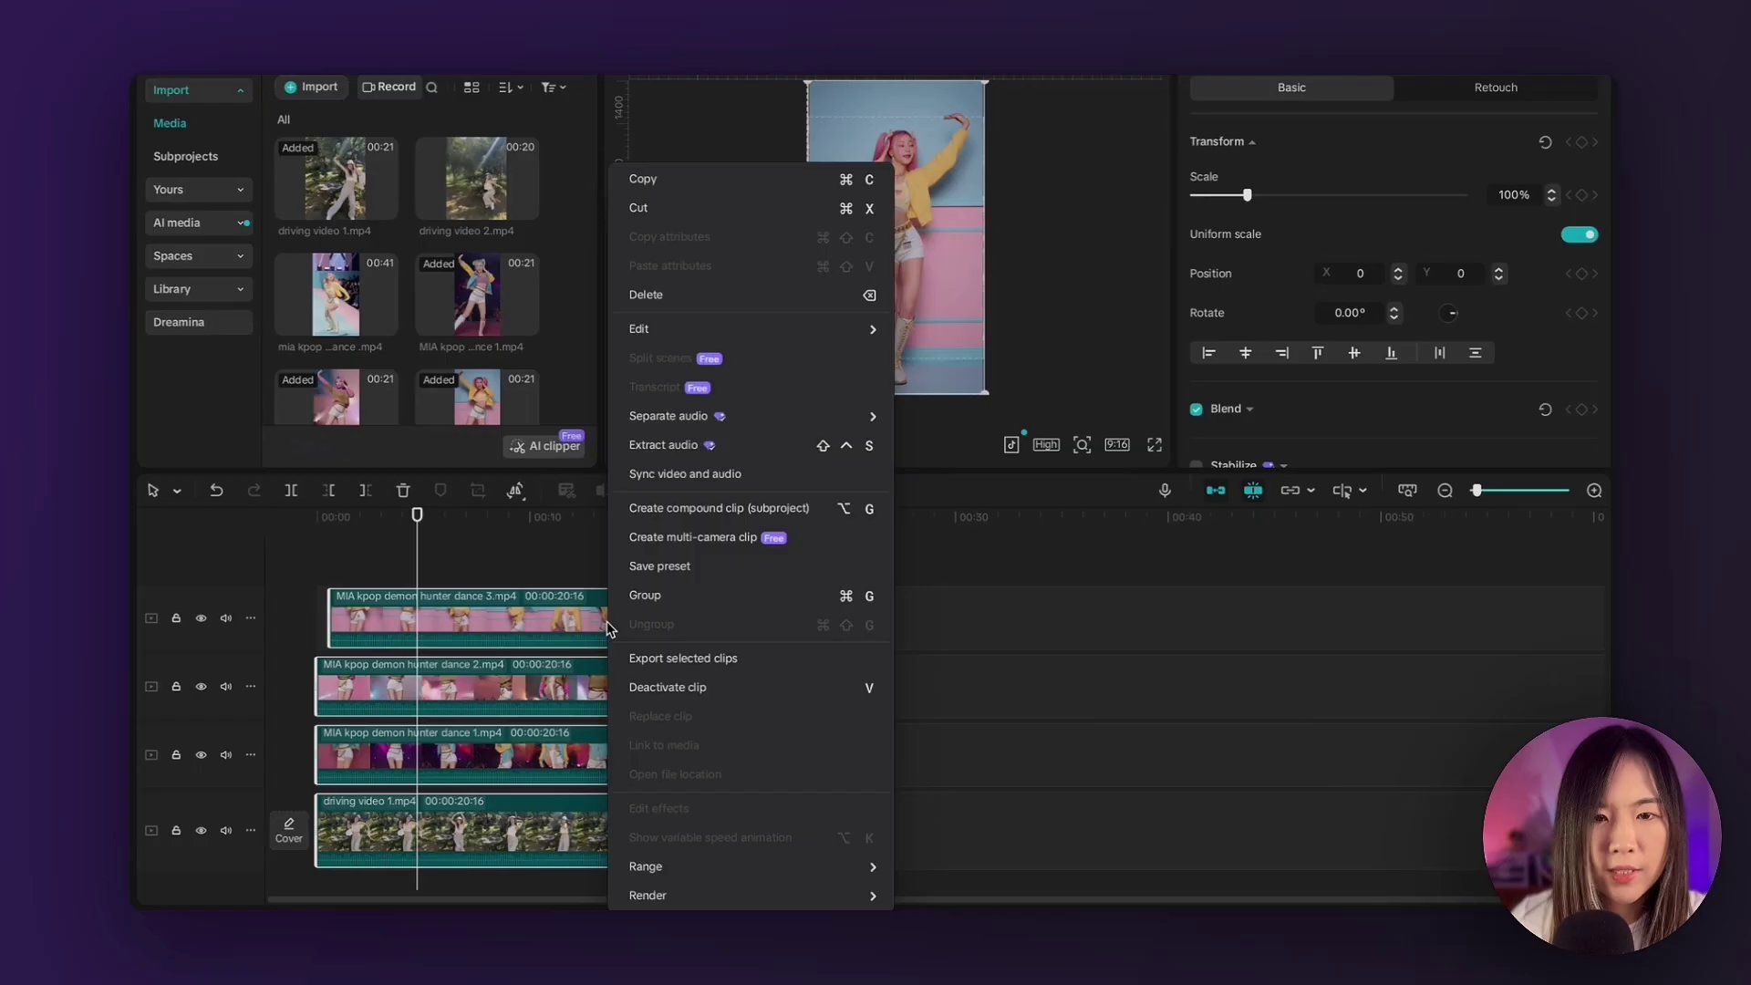
pyautogui.click(644, 475)
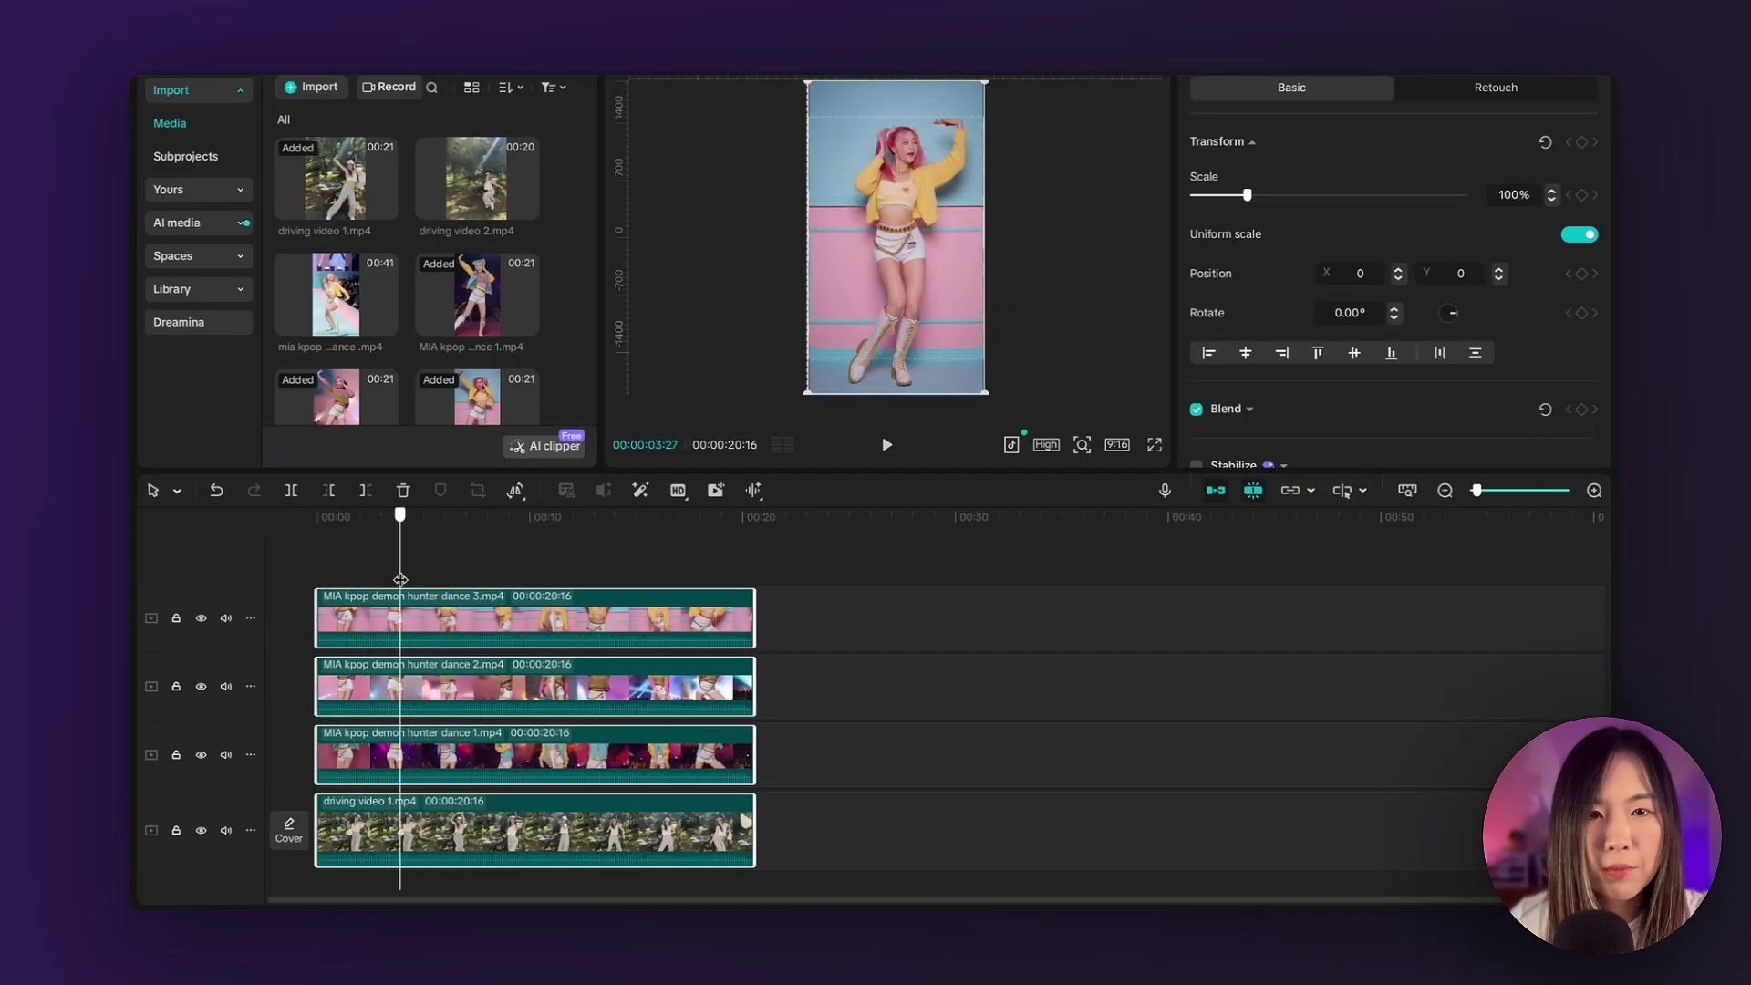
# Scrub through the synced dance clips and compare how the movements line up across the tracks
pyautogui.moveTo(400, 579); pyautogui.dragTo(551, 615)
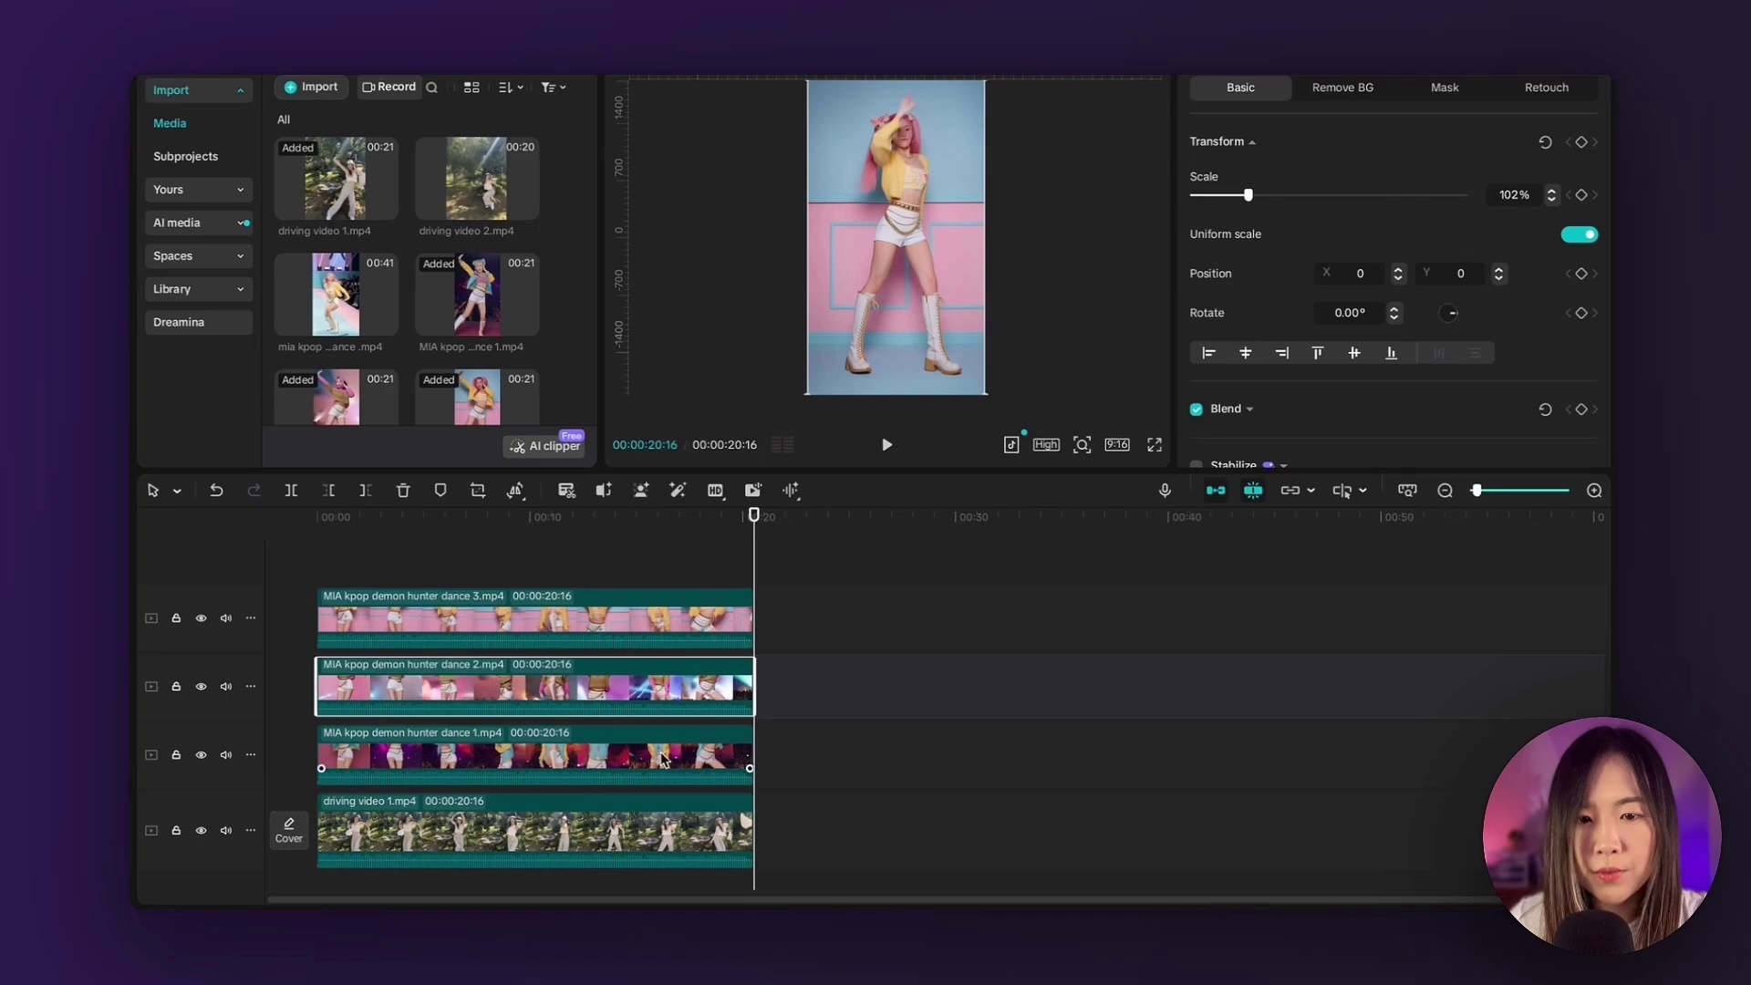
pyautogui.click(631, 757)
pyautogui.press('Home')
pyautogui.moveTo(317, 586); pyautogui.dragTo(363, 590)
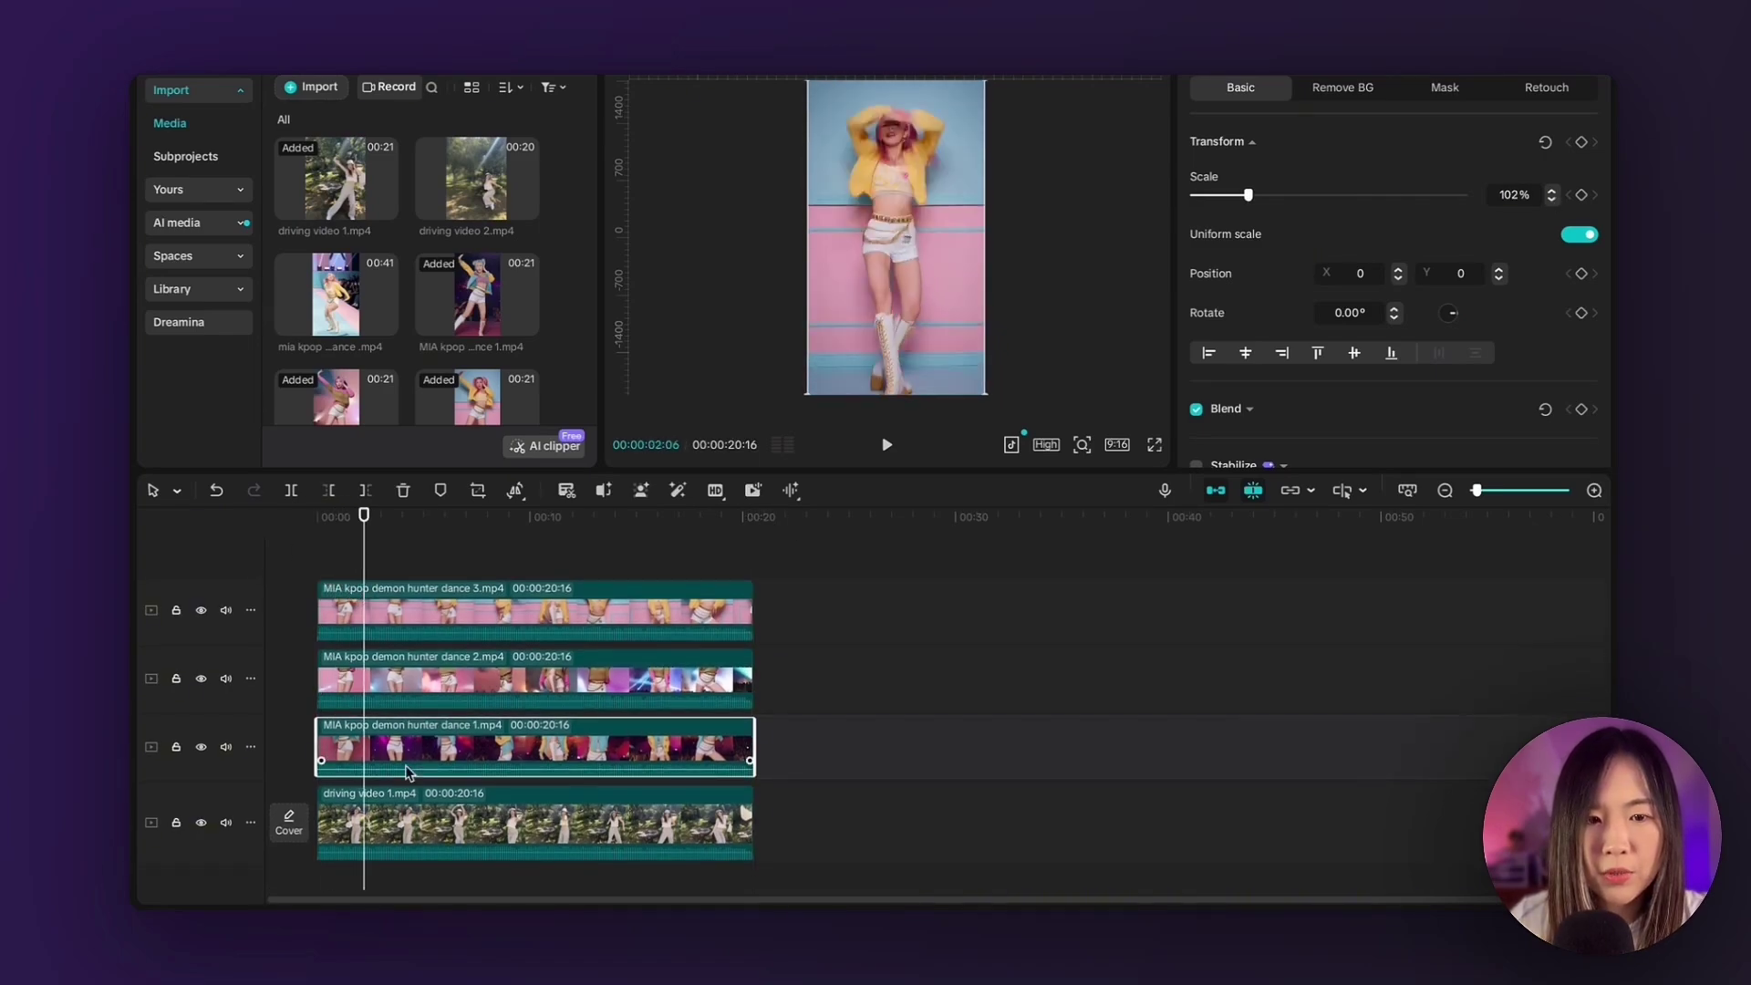
pyautogui.moveTo(365, 540); pyautogui.dragTo(393, 568)
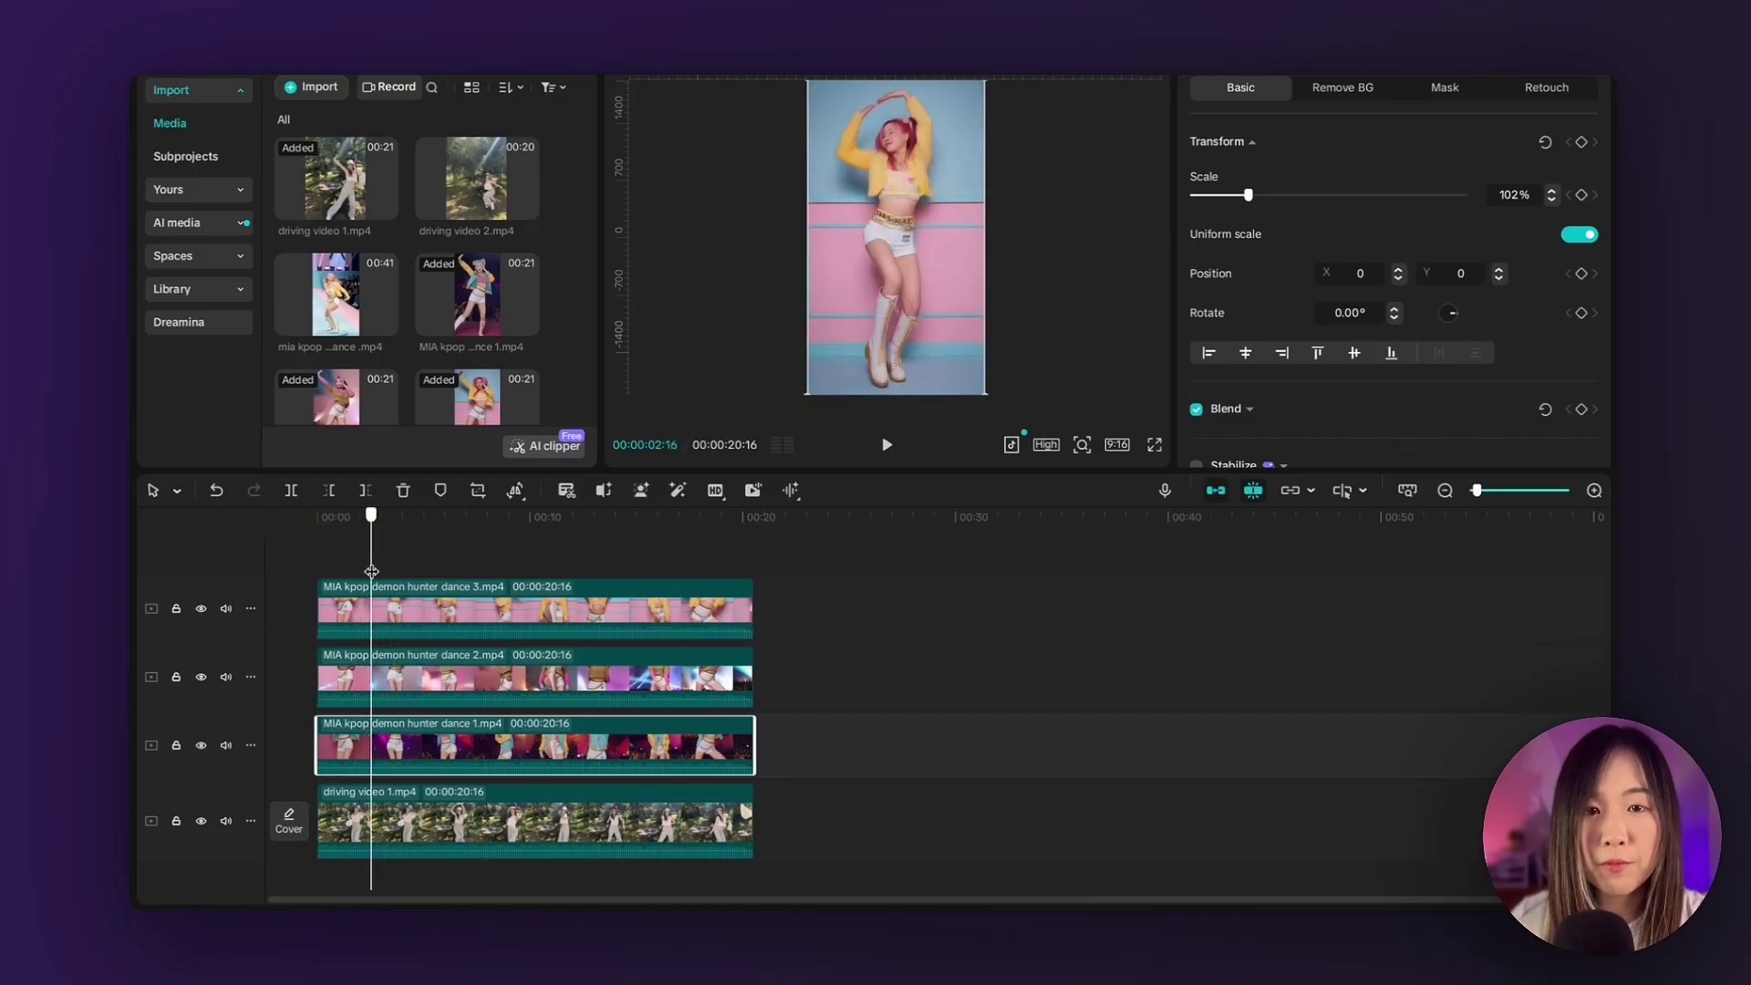
# Split the dance 3 and dance 2 clips, dance 2 at about 00:00:04:08, and trim their second parts to start later, revealing the clips beneath
pyautogui.moveTo(371, 572)
pyautogui.mouseDown()
pyautogui.moveTo(321, 558)
pyautogui.moveTo(358, 554)
pyautogui.mouseUp()
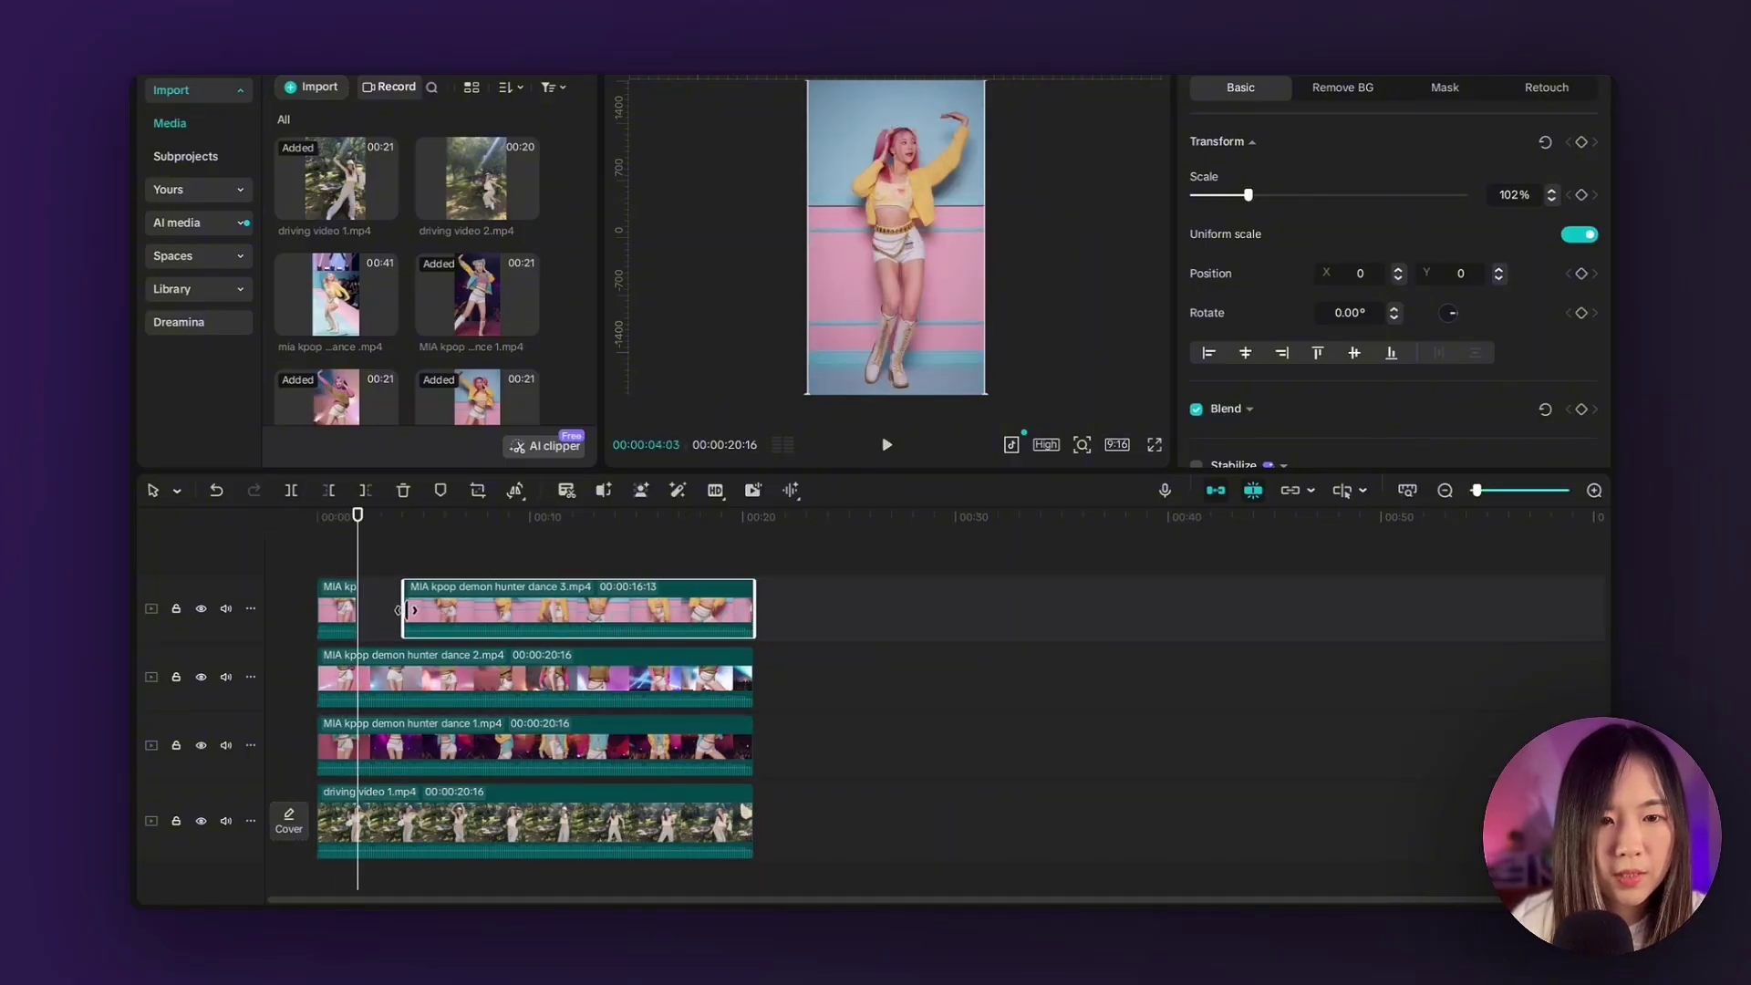
pyautogui.moveTo(356, 550)
pyautogui.mouseDown()
pyautogui.moveTo(328, 551)
pyautogui.moveTo(344, 551)
pyautogui.mouseUp()
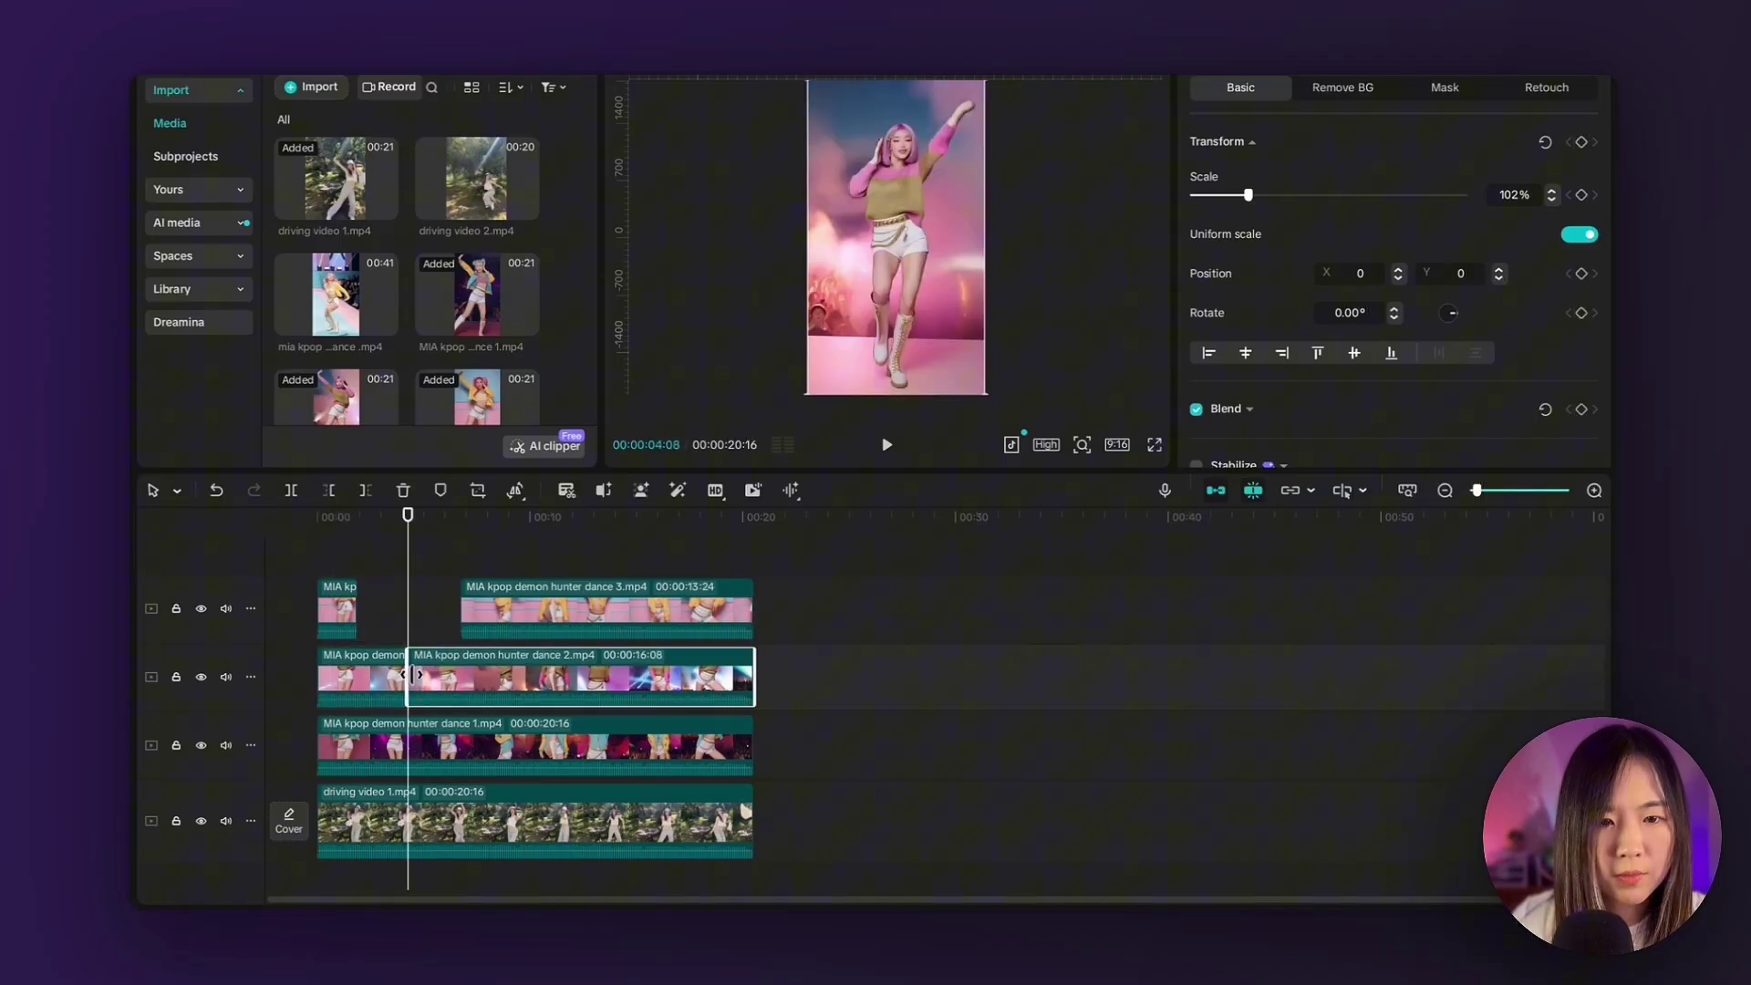
pyautogui.moveTo(412, 673); pyautogui.dragTo(462, 673)
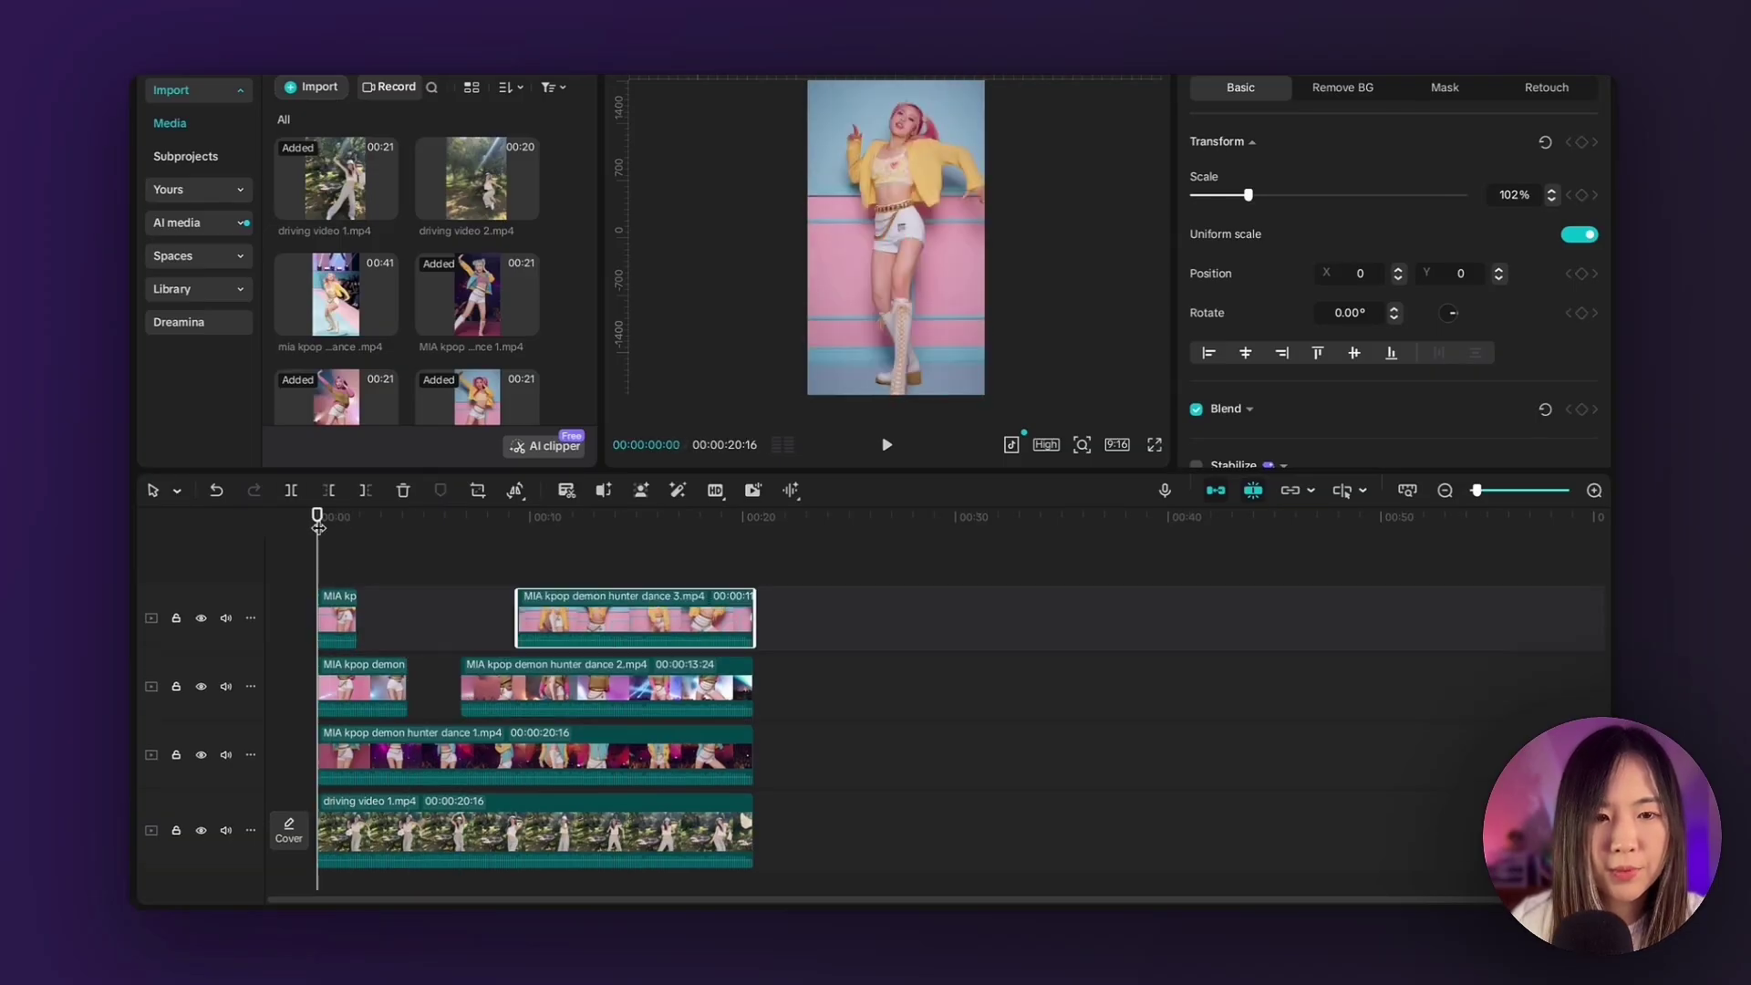
# Play and scrub through the edited dance sequence to review the cuts between the character clips
pyautogui.moveTo(318, 527); pyautogui.dragTo(339, 544)
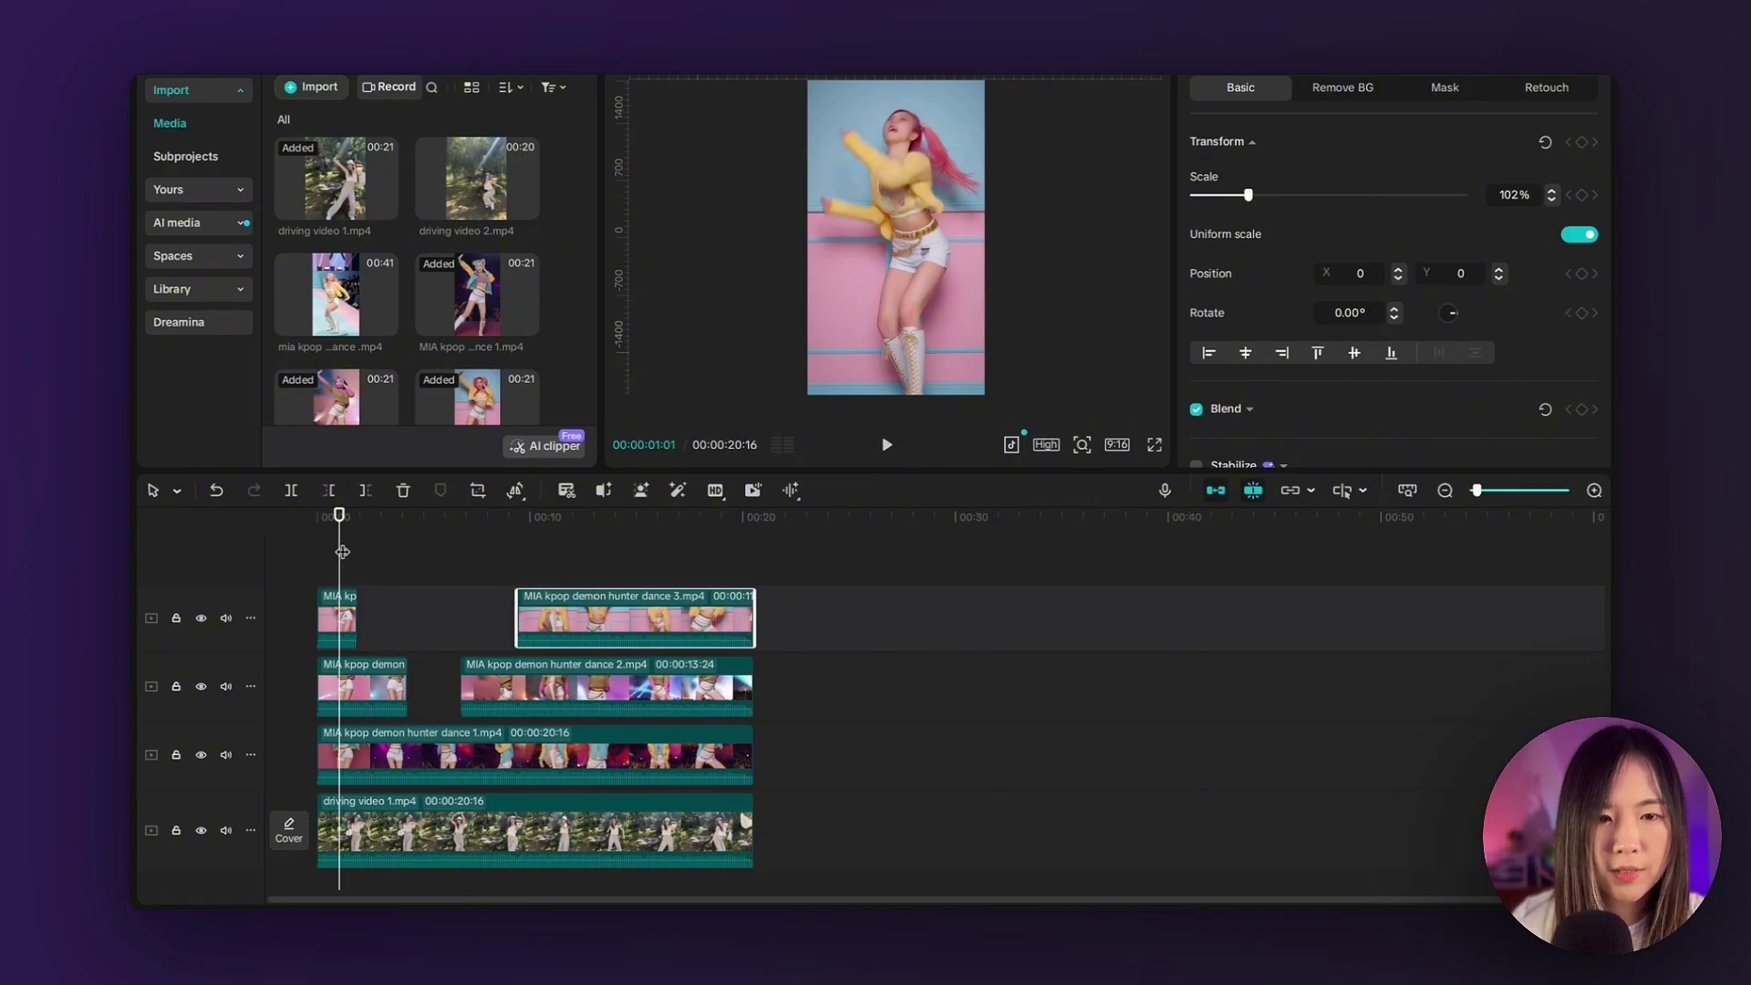
pyautogui.press('space')
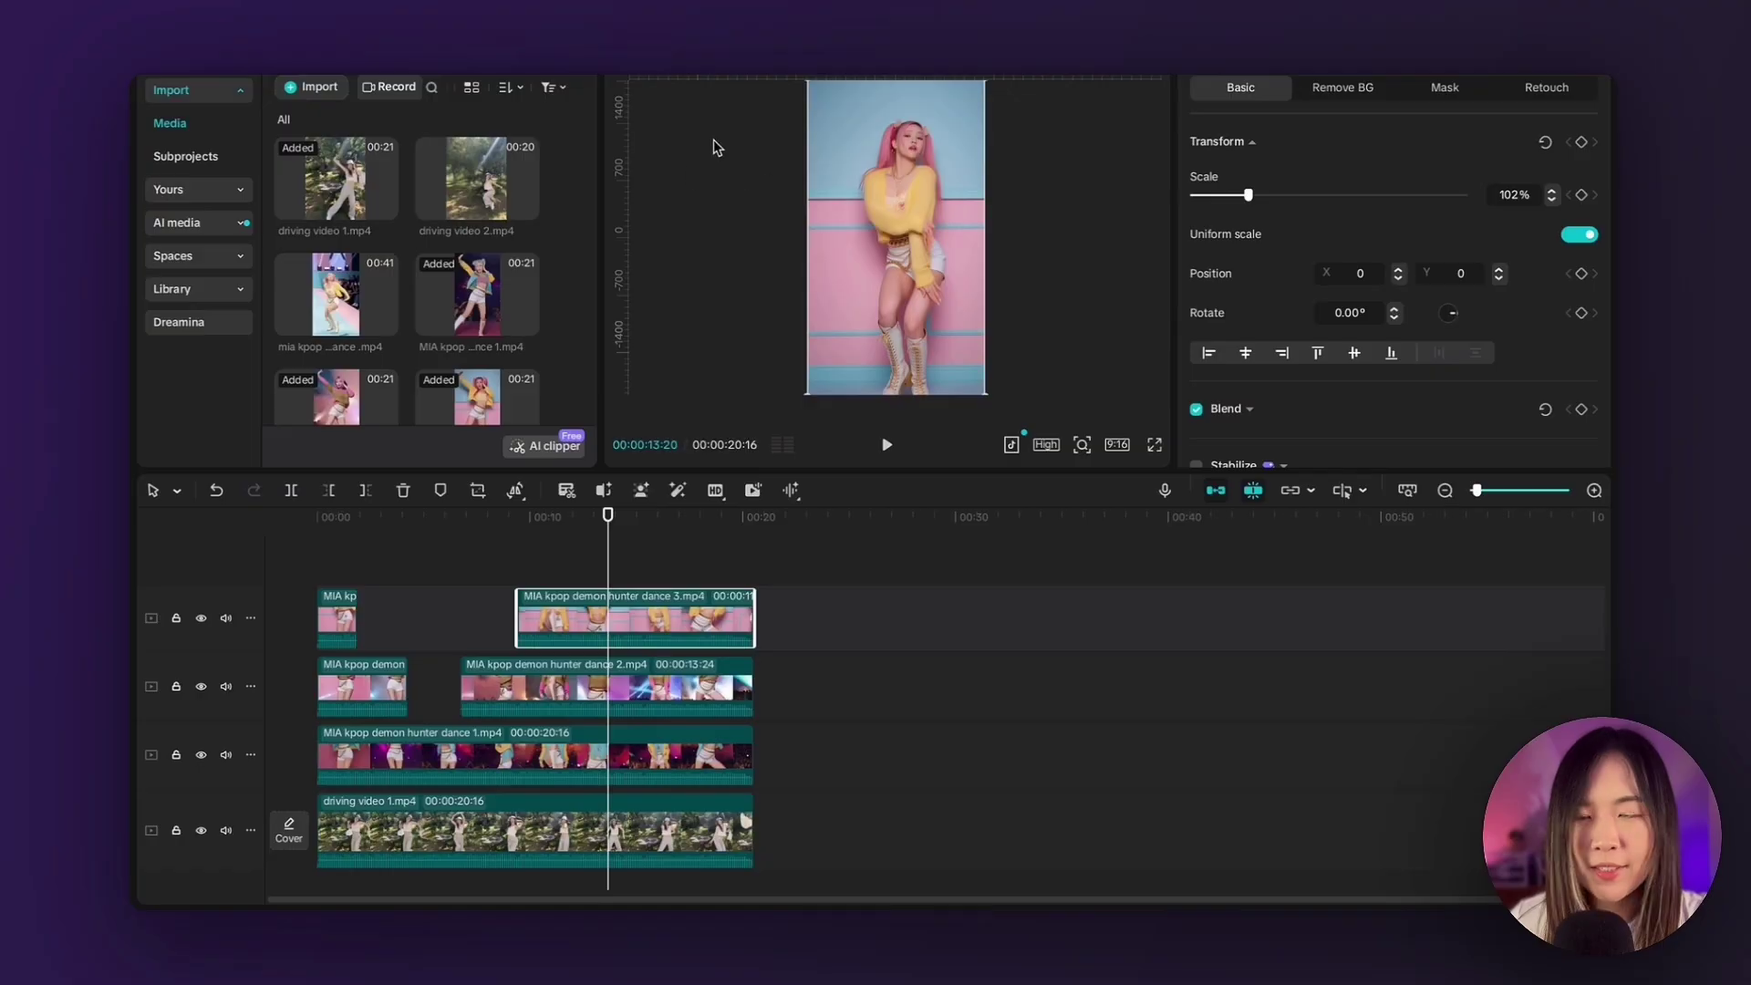
pyautogui.moveTo(607, 516); pyautogui.dragTo(550, 598)
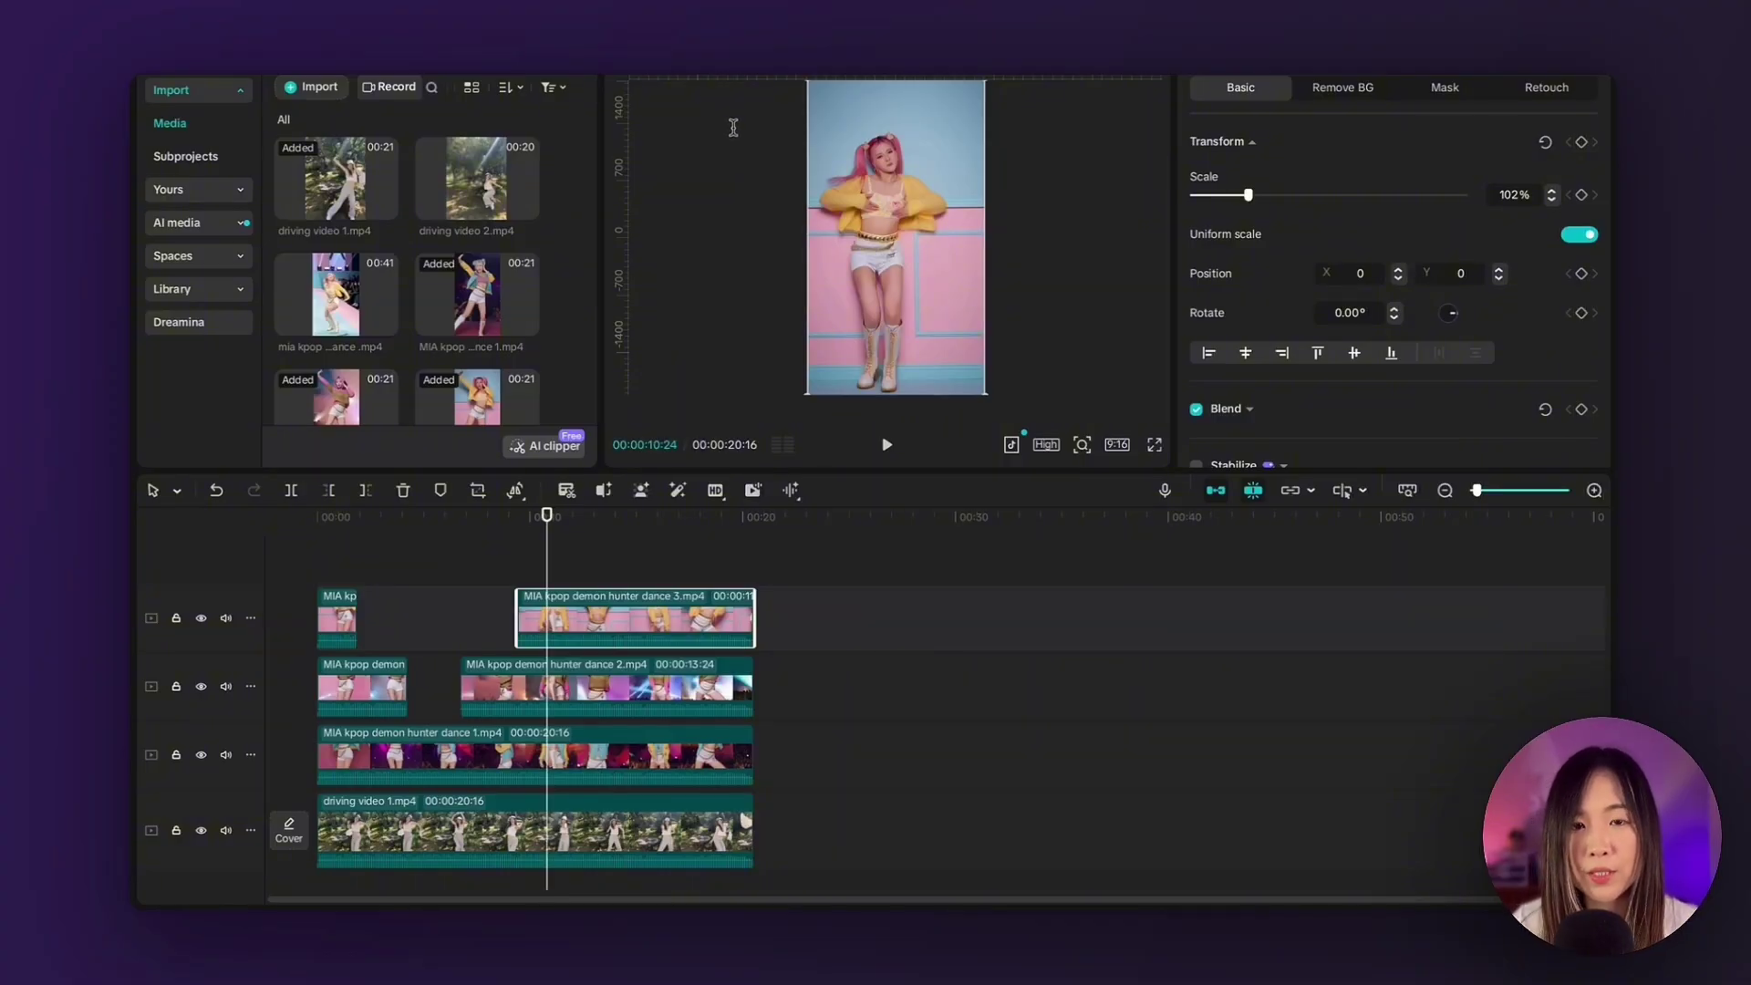
pyautogui.moveTo(545, 675); pyautogui.dragTo(518, 565)
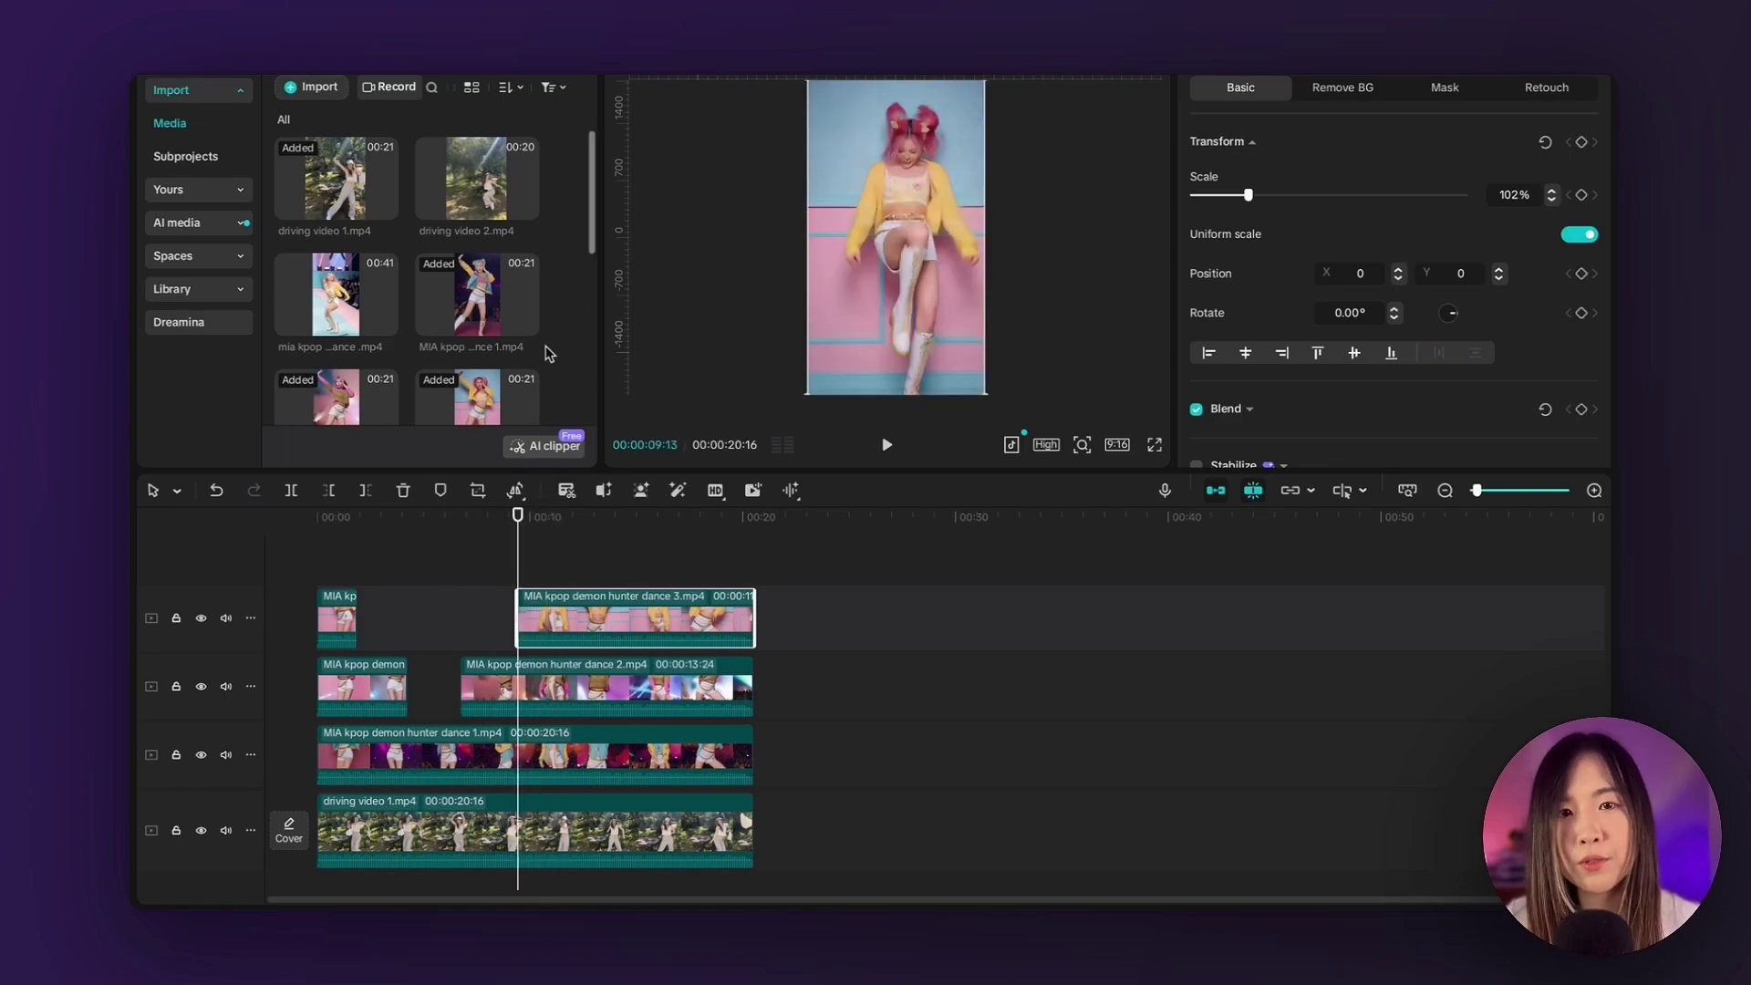
# Open the export settings for the edited dance video
pyautogui.hotkey('ctrl', 'e')
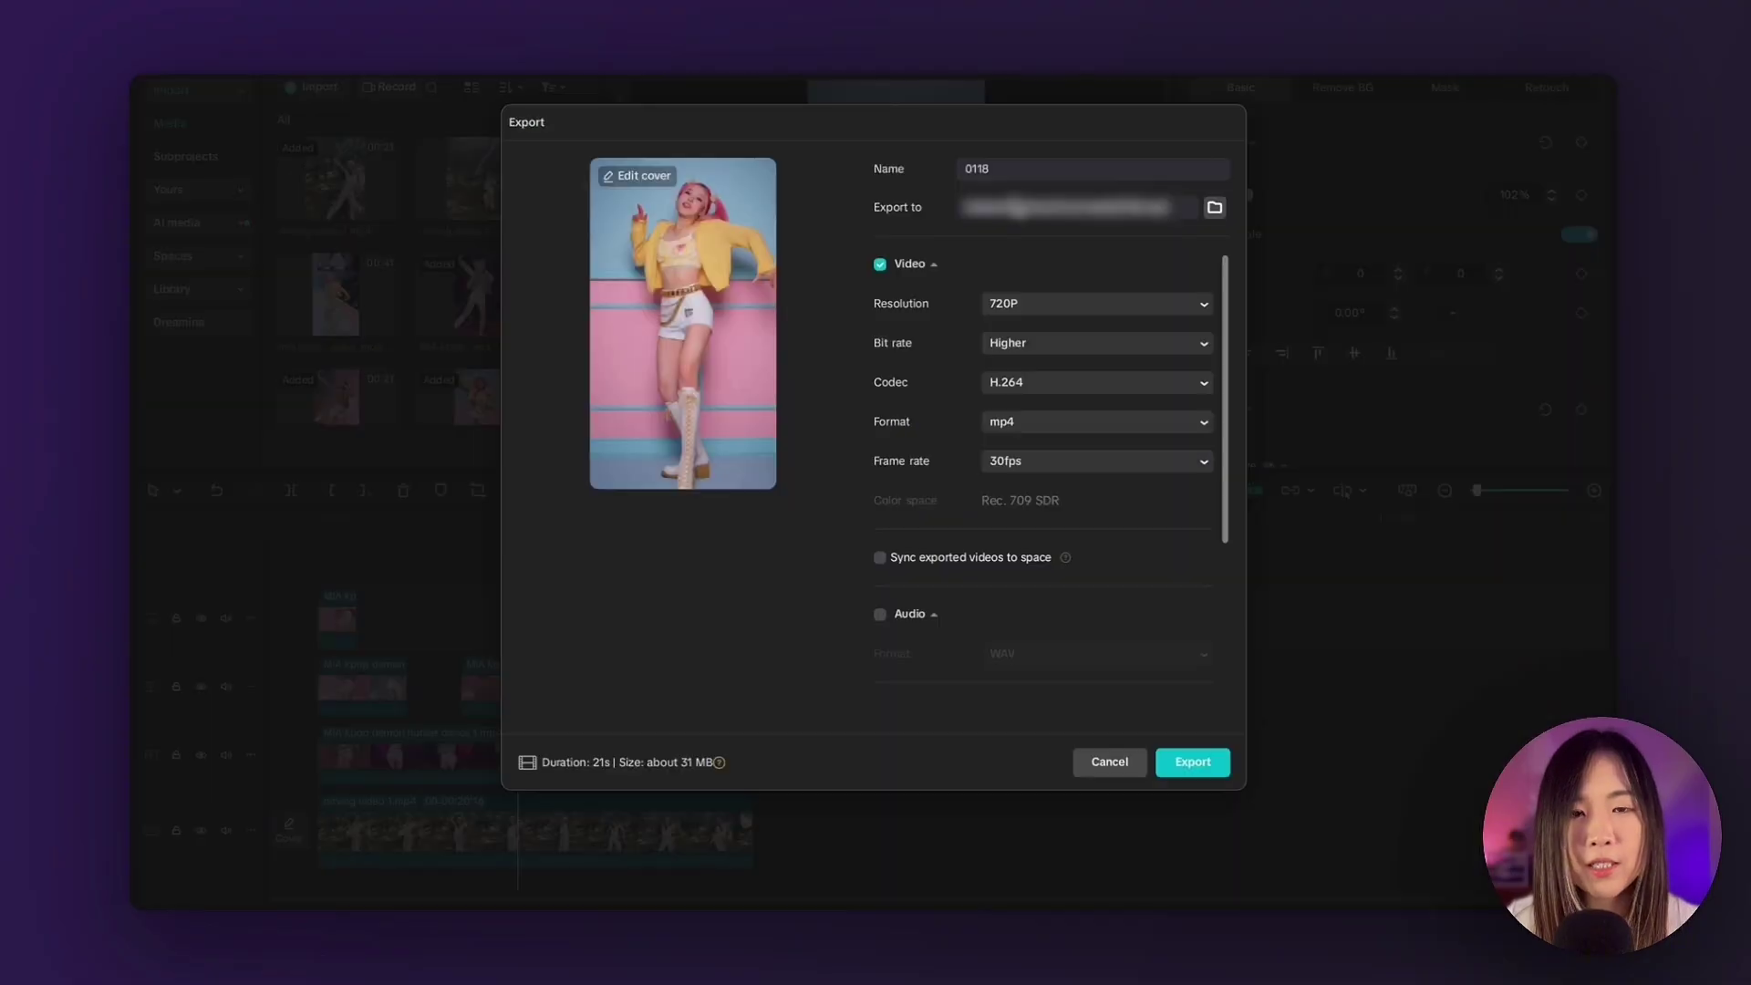